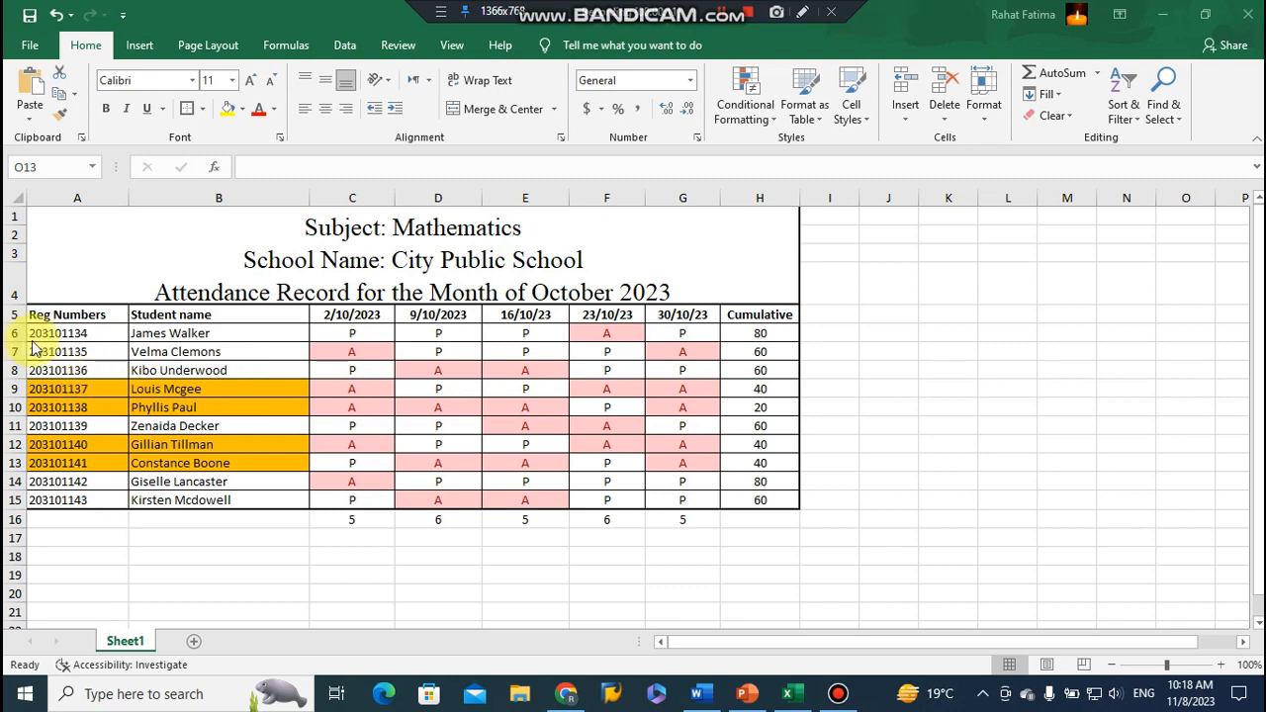
pyautogui.moveTo(43, 332); pyautogui.dragTo(184, 500)
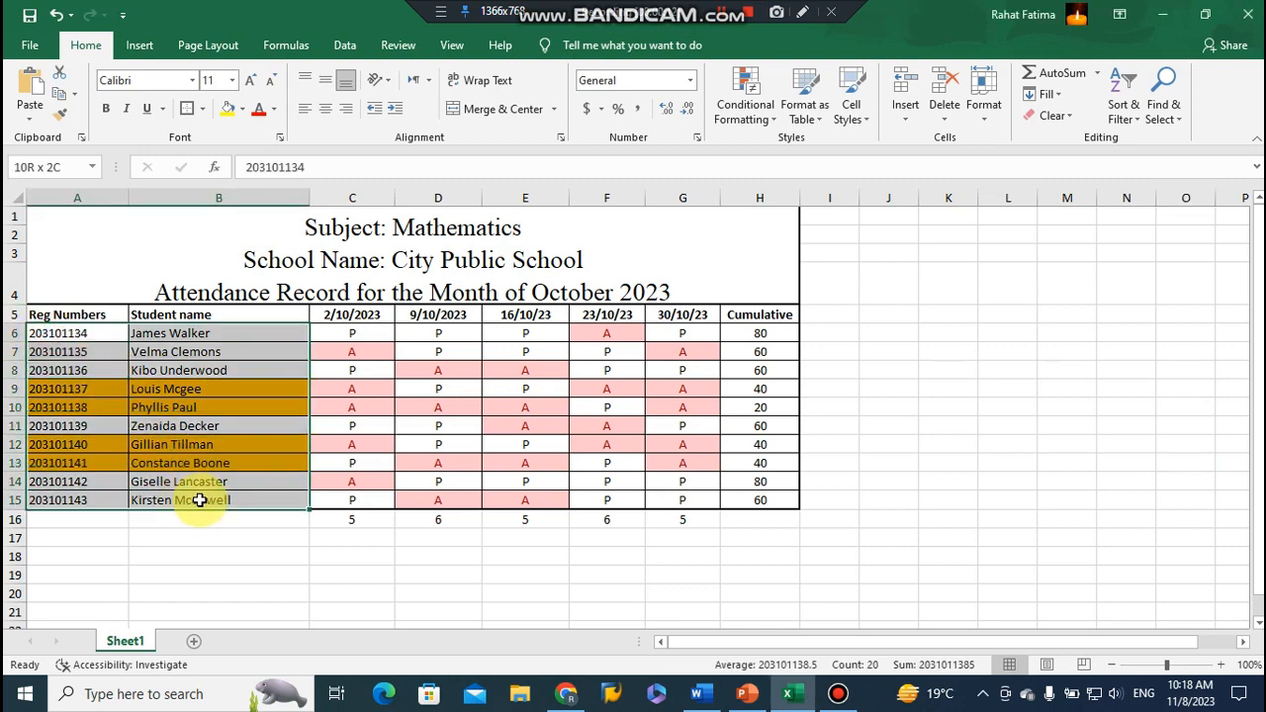
pyautogui.click(410, 571)
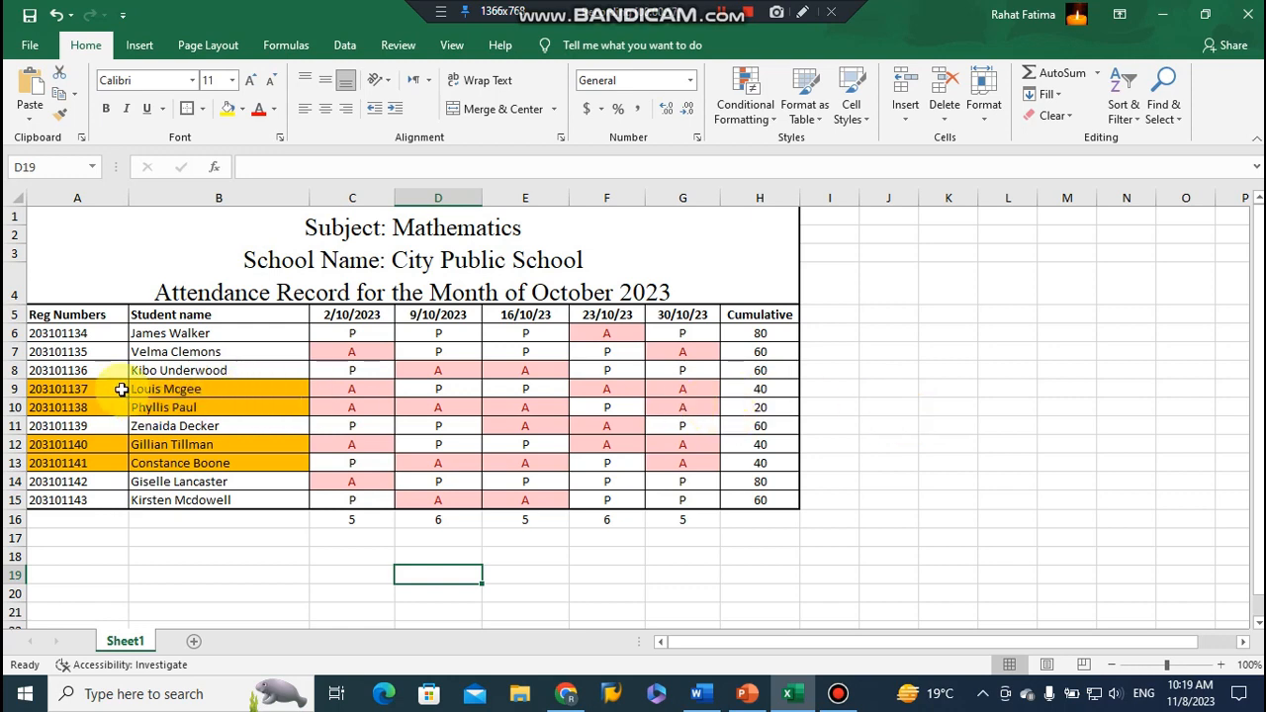
# Step: Clear the conditional formatting rules from the registration number and student name cells A5:B15 only
pyautogui.moveTo(50, 315); pyautogui.dragTo(210, 504)
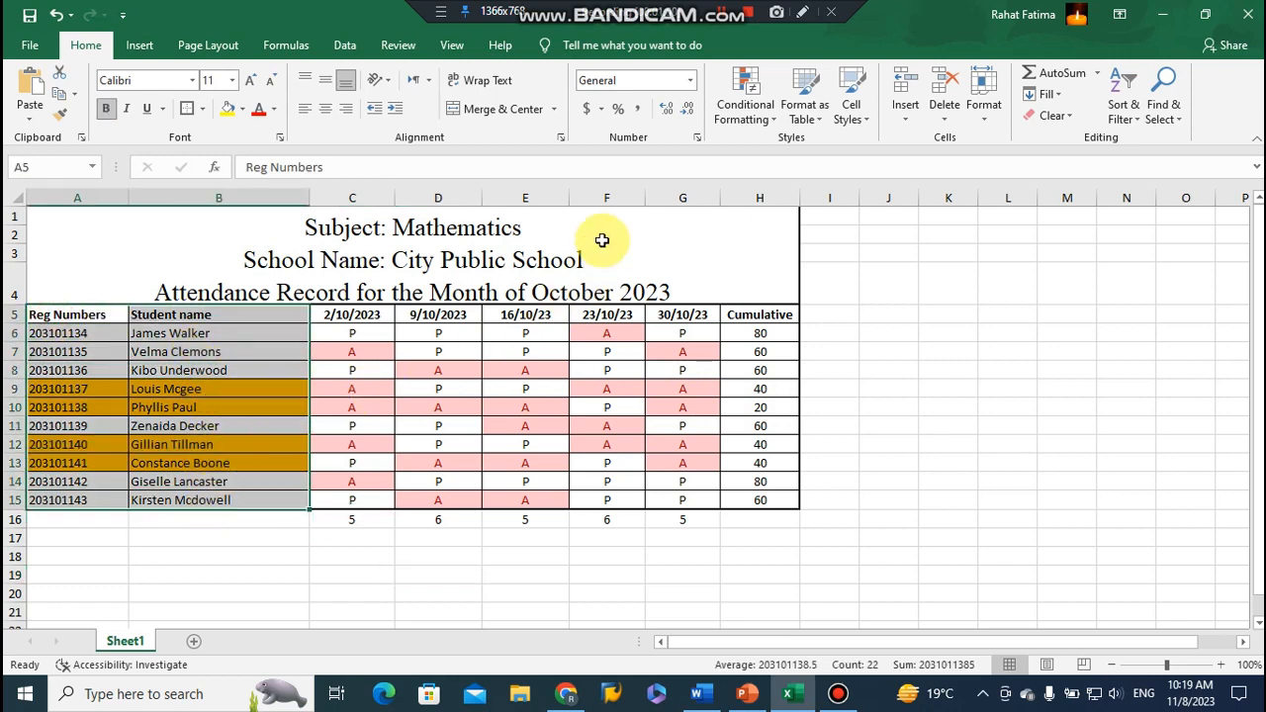
pyautogui.click(746, 104)
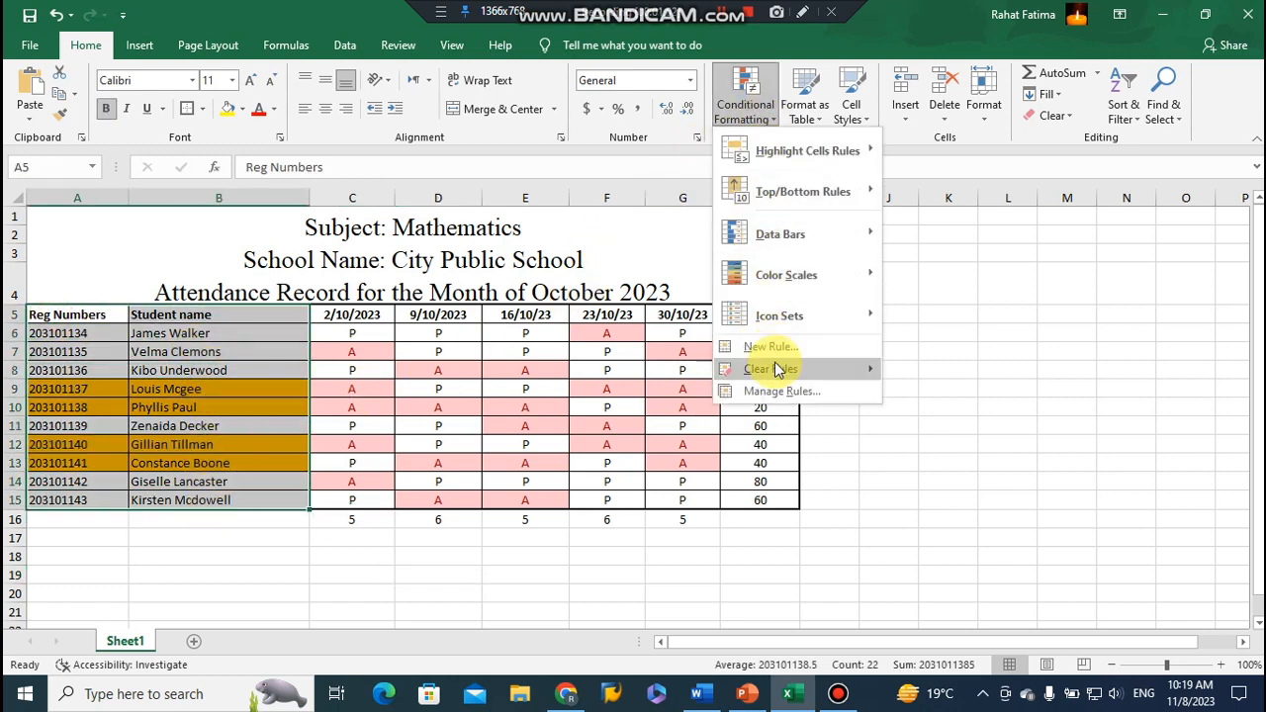
pyautogui.moveTo(776, 369)
pyautogui.click(915, 369)
pyautogui.click(966, 457)
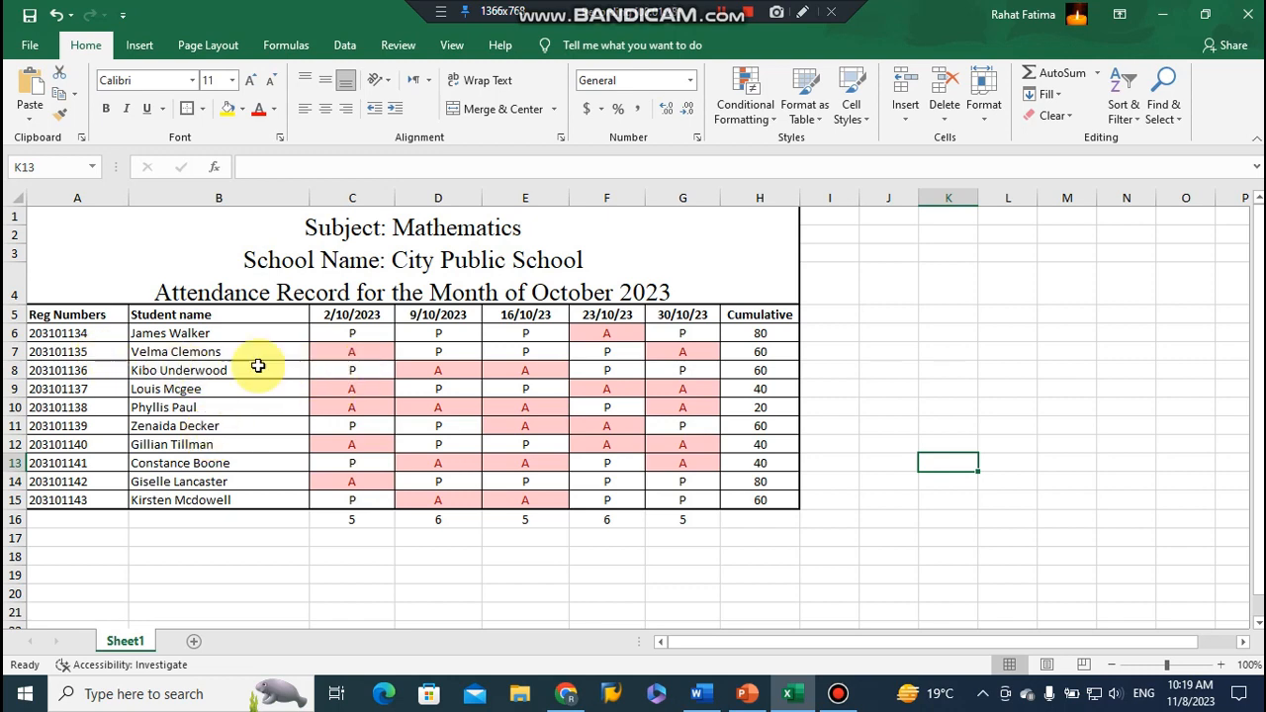
pyautogui.moveTo(759, 334); pyautogui.dragTo(762, 501)
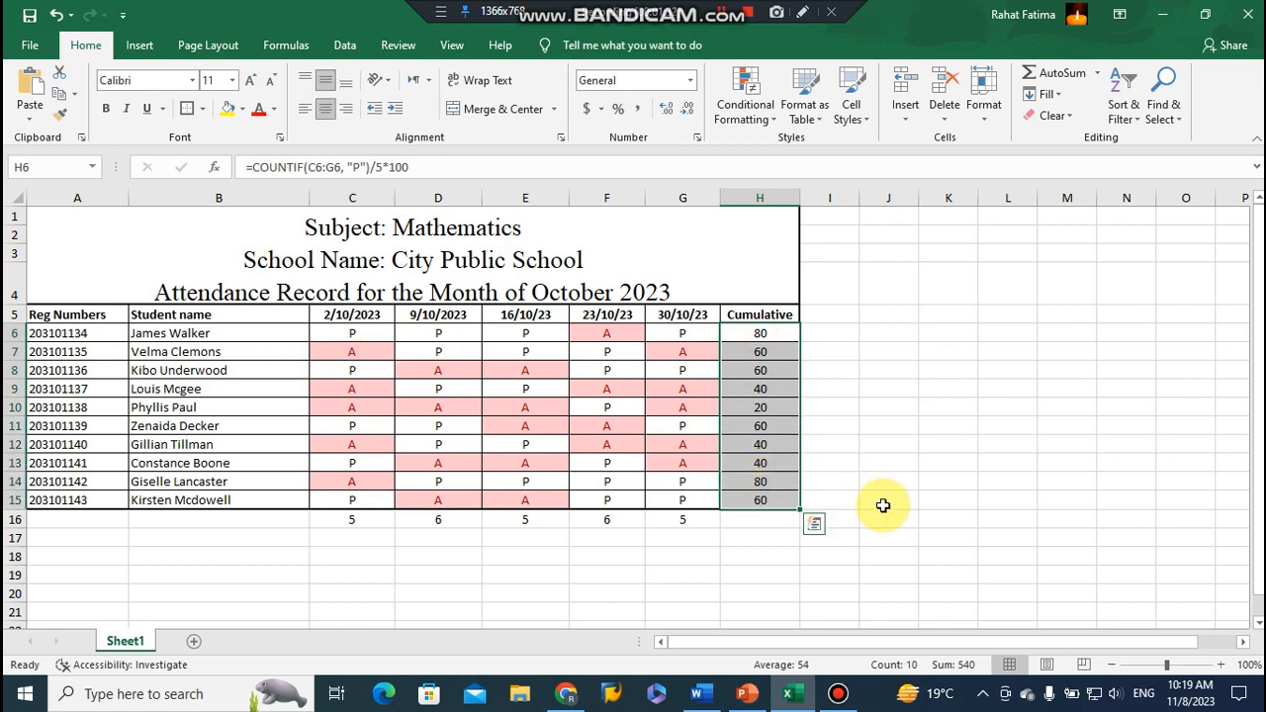
pyautogui.click(870, 409)
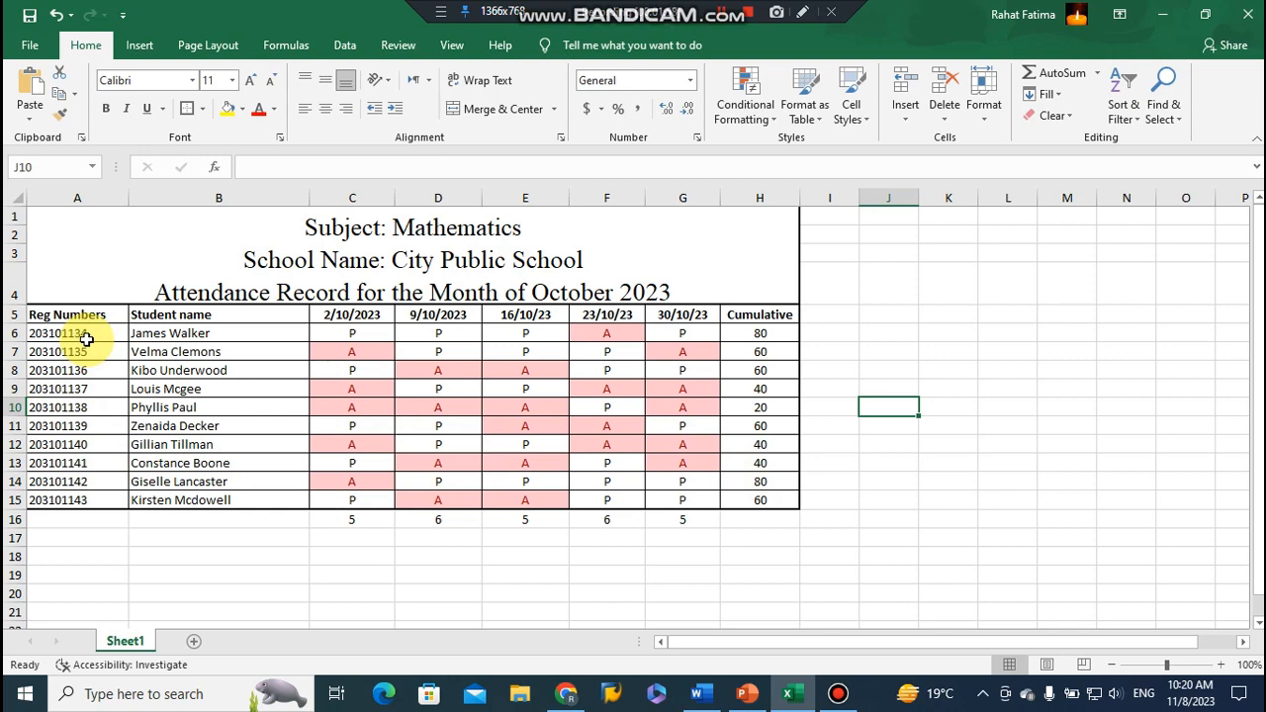
# Step: Start a new conditional formatting rule for A6:B15 that uses a formula to determine which cells to format
pyautogui.moveTo(91, 333); pyautogui.dragTo(160, 501)
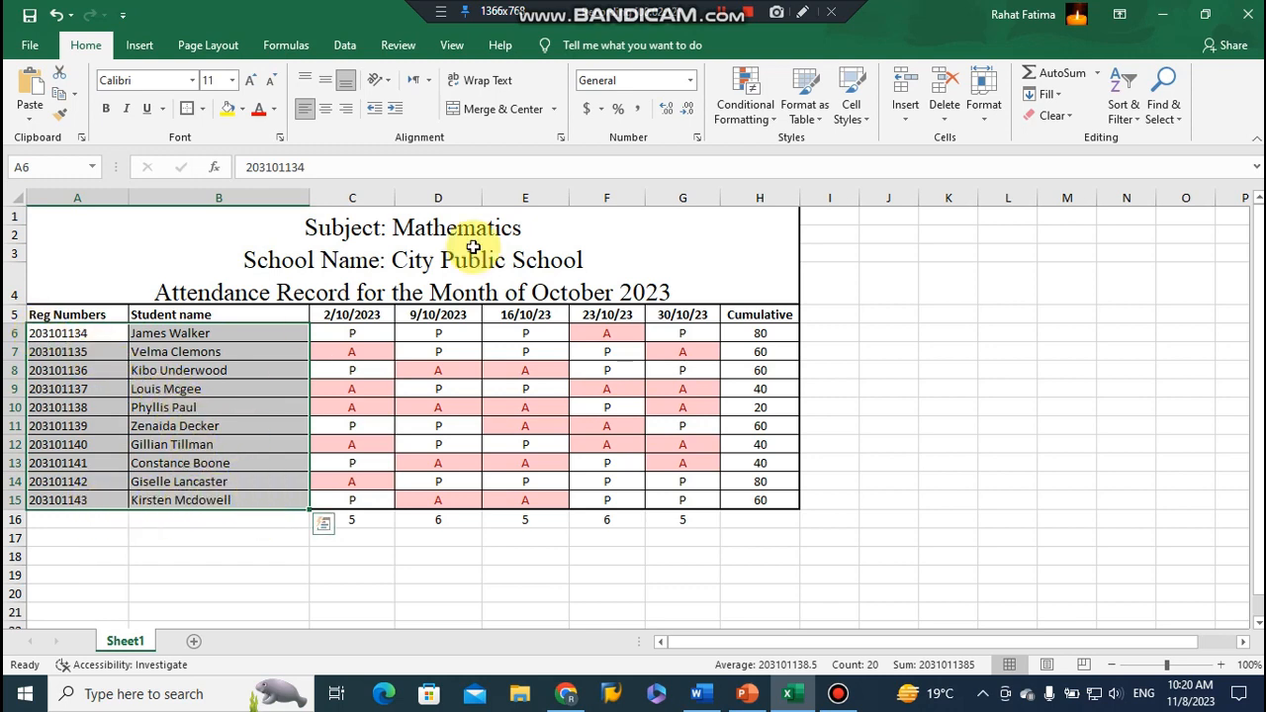
pyautogui.click(771, 124)
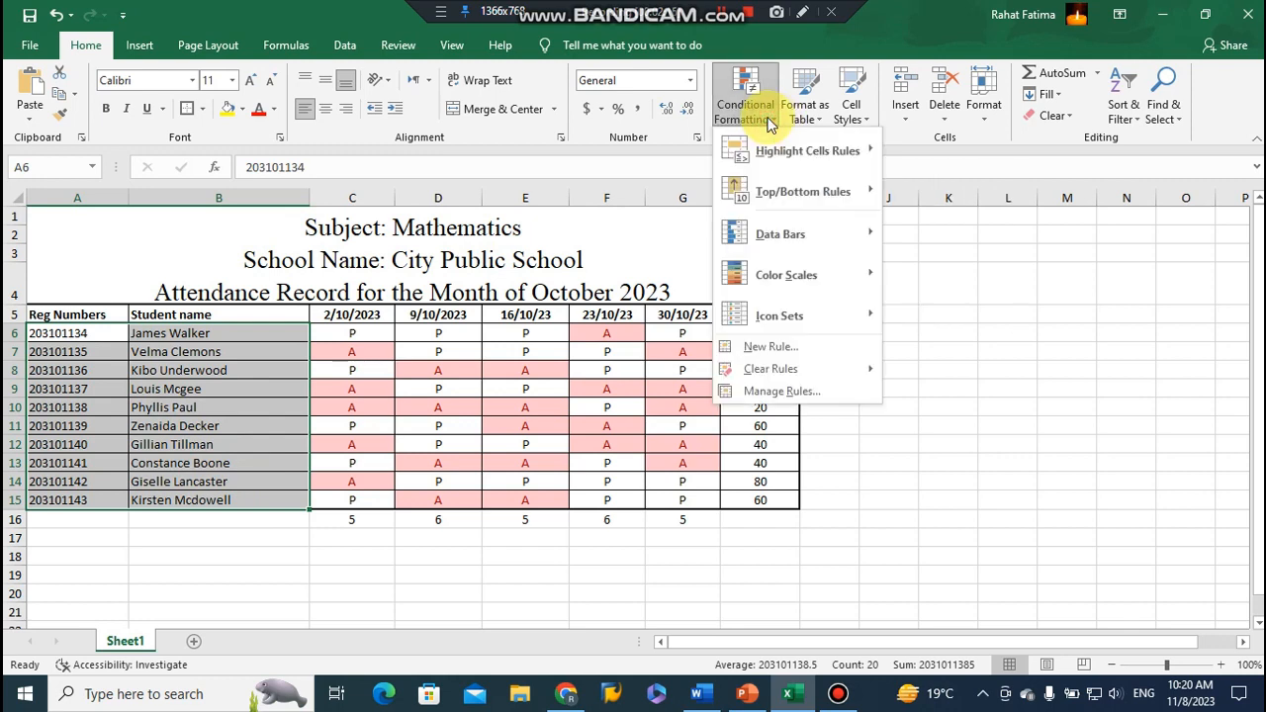
pyautogui.click(772, 348)
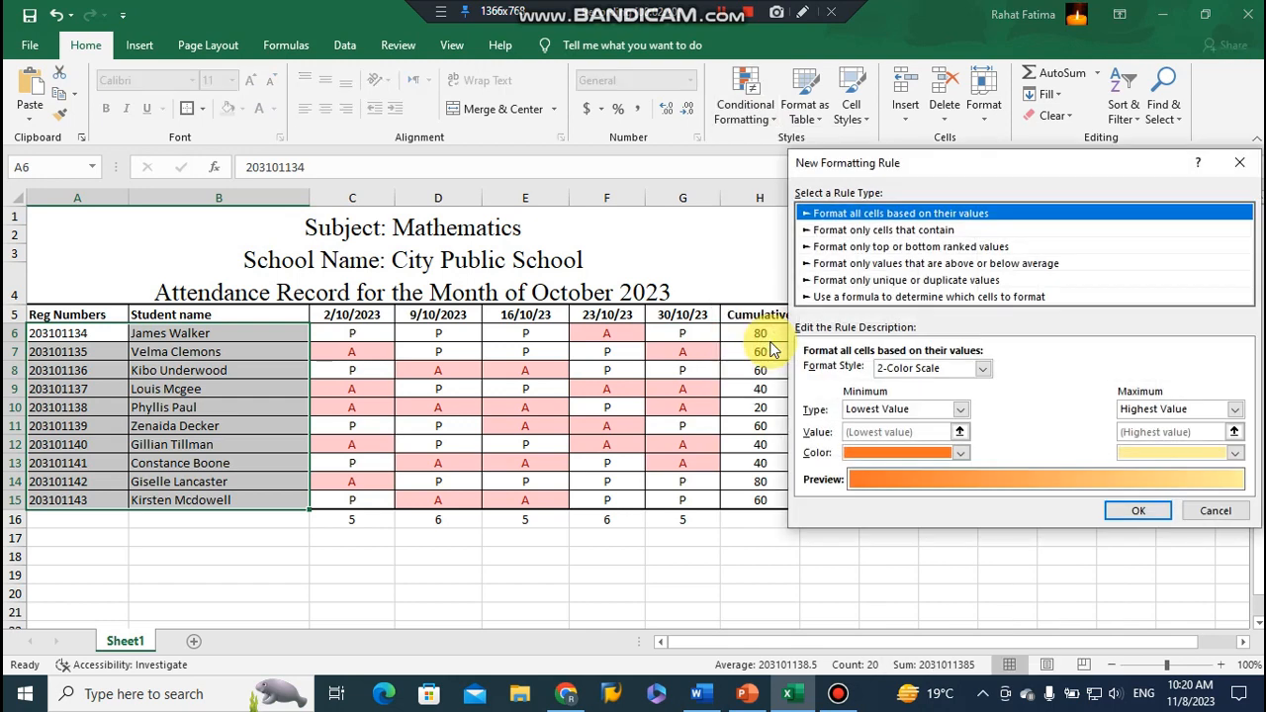
pyautogui.moveTo(898, 161); pyautogui.dragTo(739, 123)
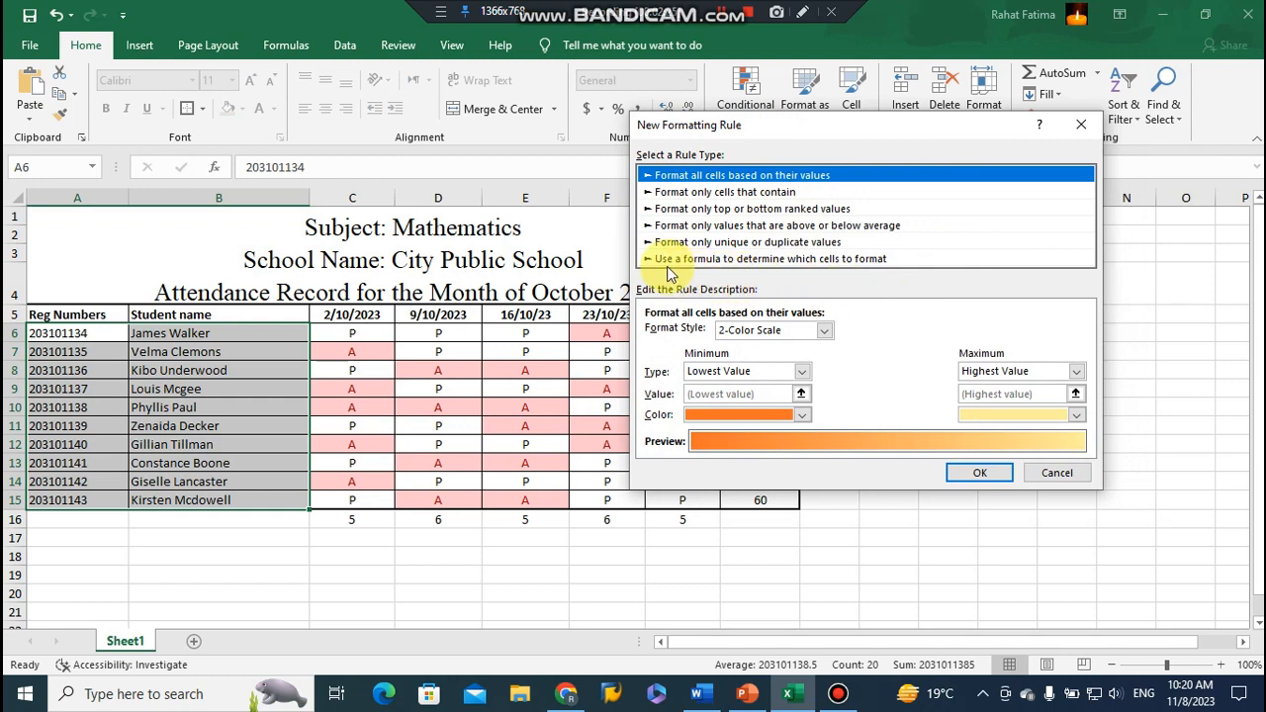
pyautogui.click(822, 259)
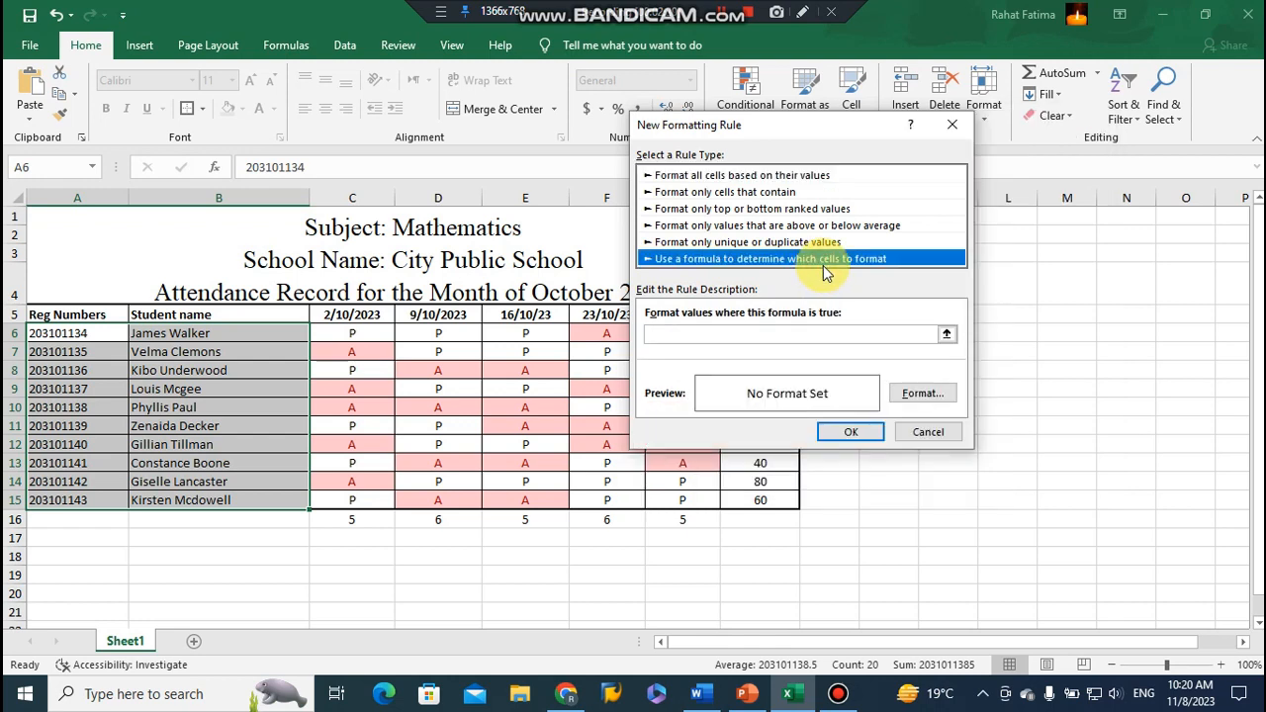
pyautogui.click(806, 334)
pyautogui.moveTo(776, 131); pyautogui.dragTo(969, 137)
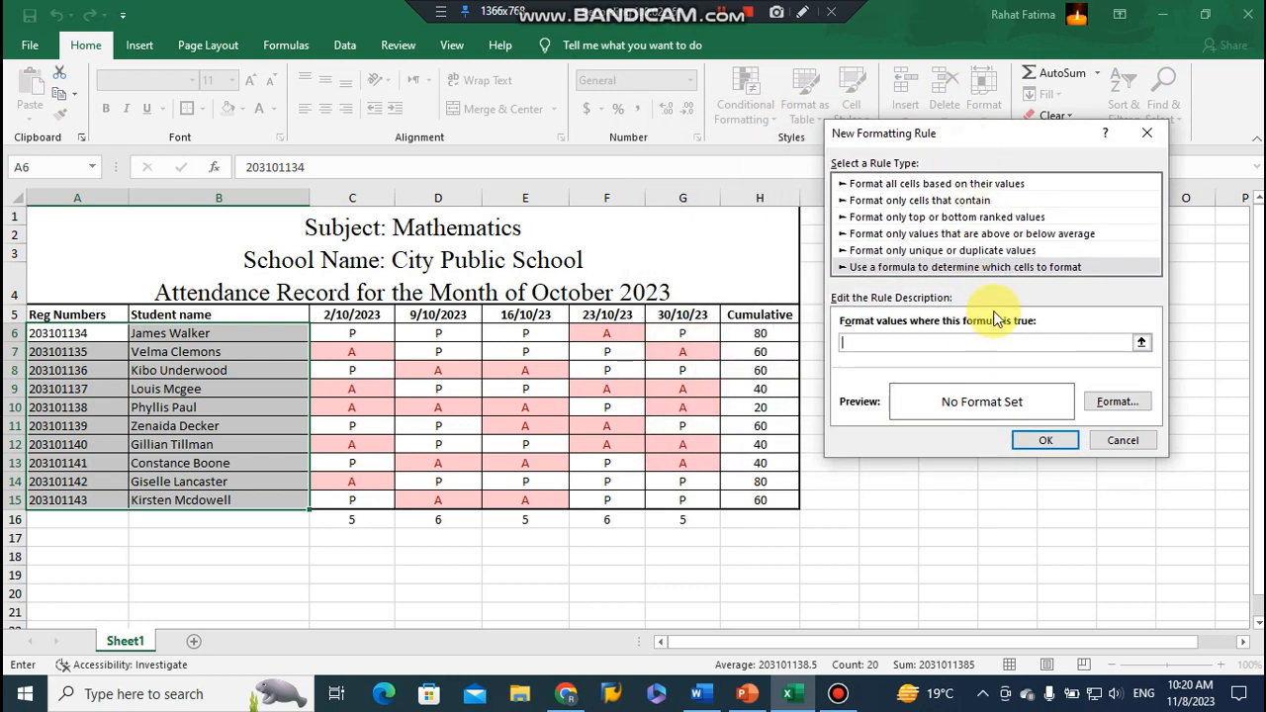
# Step: Enter =$H6<60 as the rule's formula so it tests each student's cumulative attendance
pyautogui.write('=')
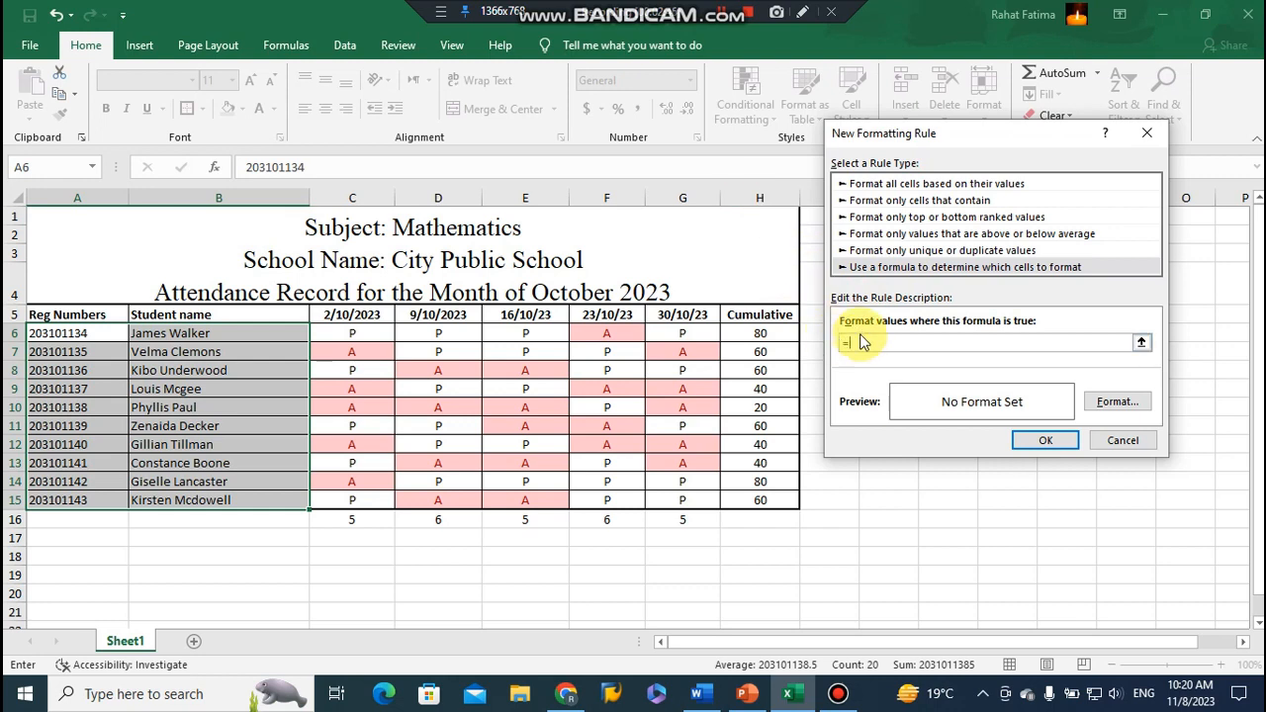
pyautogui.write('$')
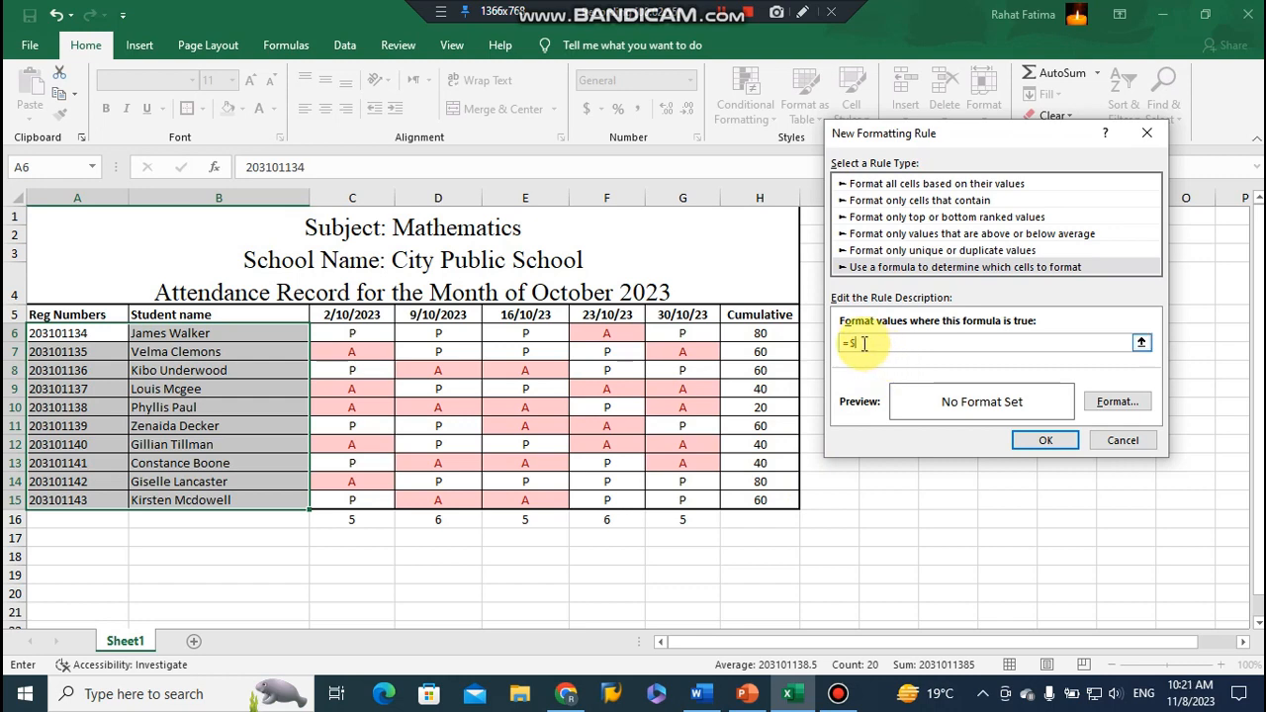
pyautogui.write('H')
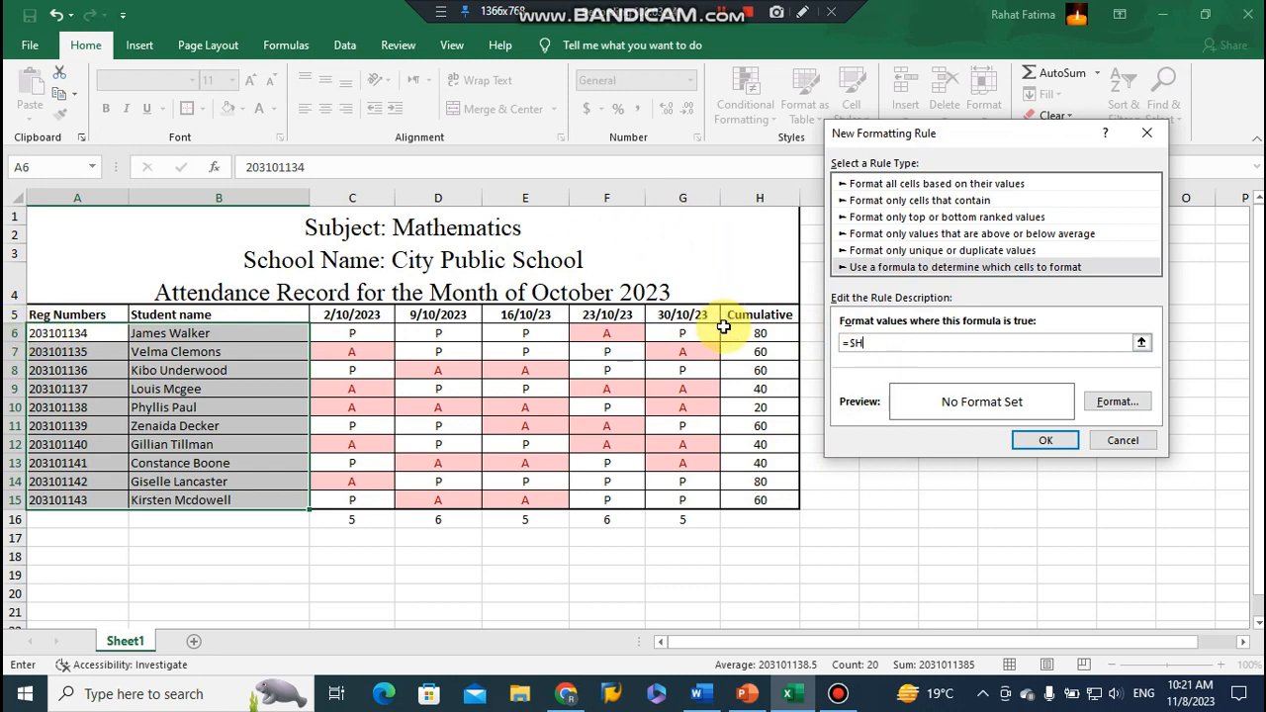
pyautogui.write('6')
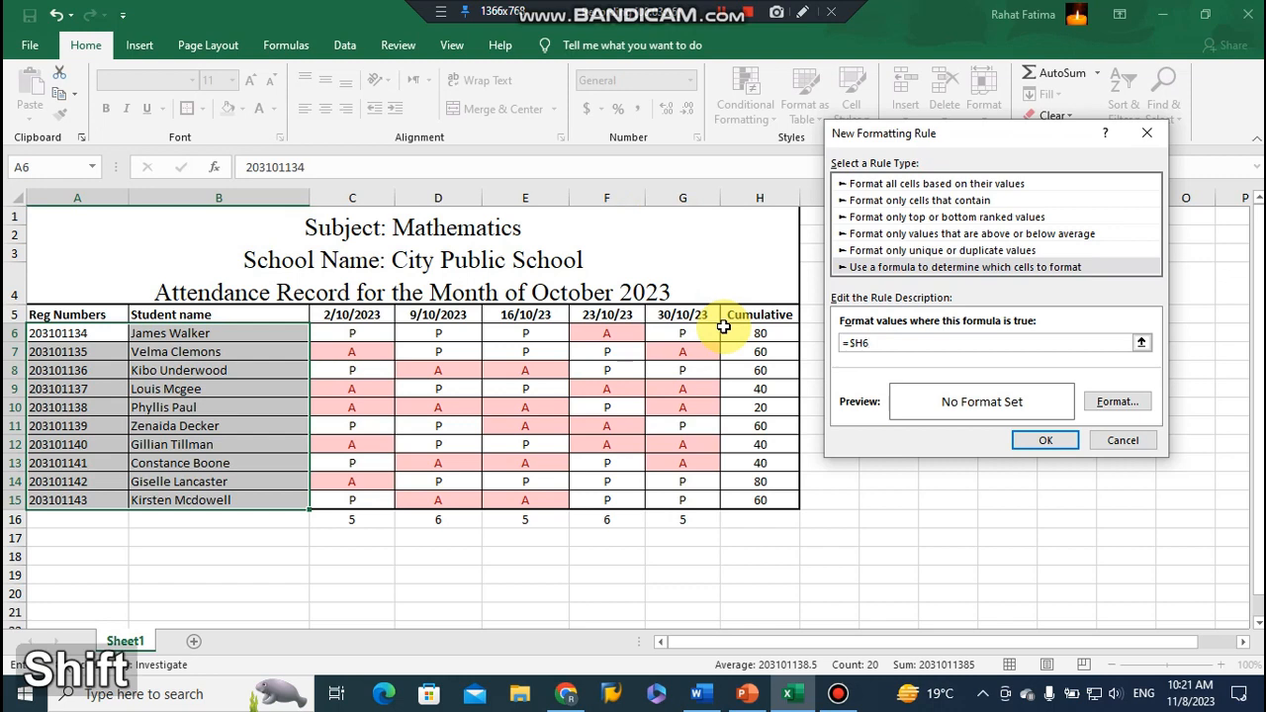
pyautogui.write('<')
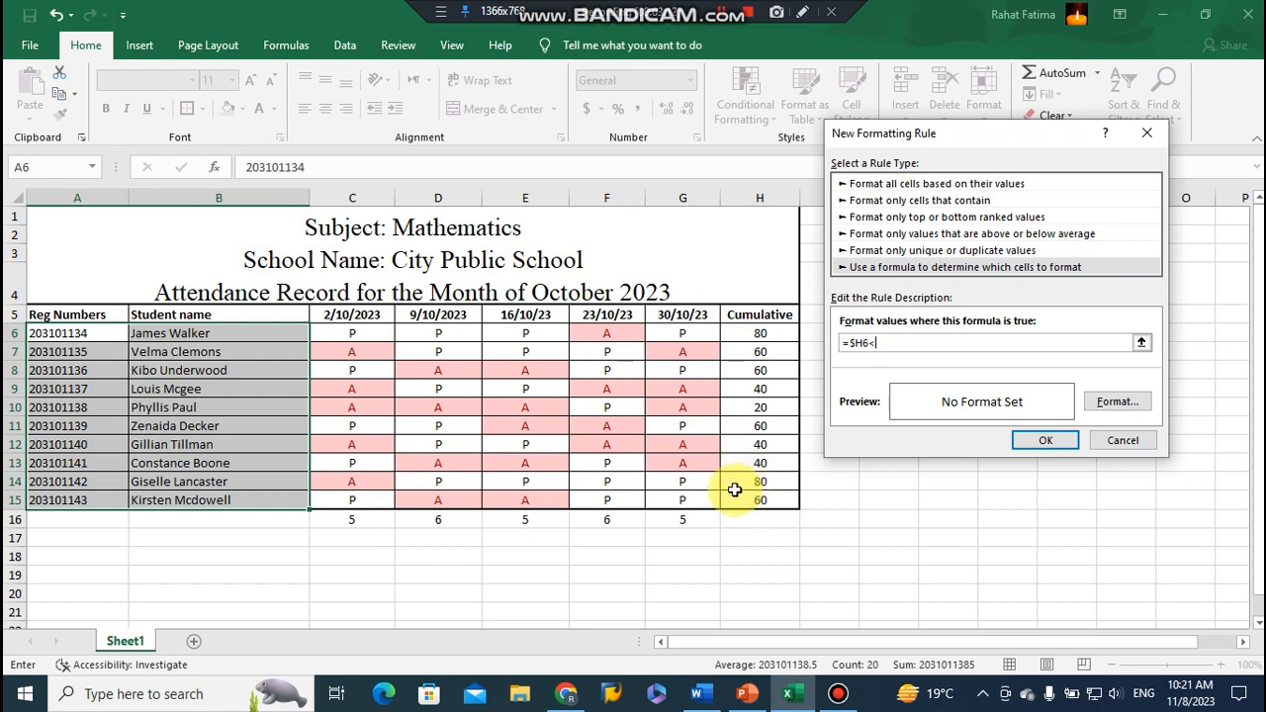
pyautogui.write('60')
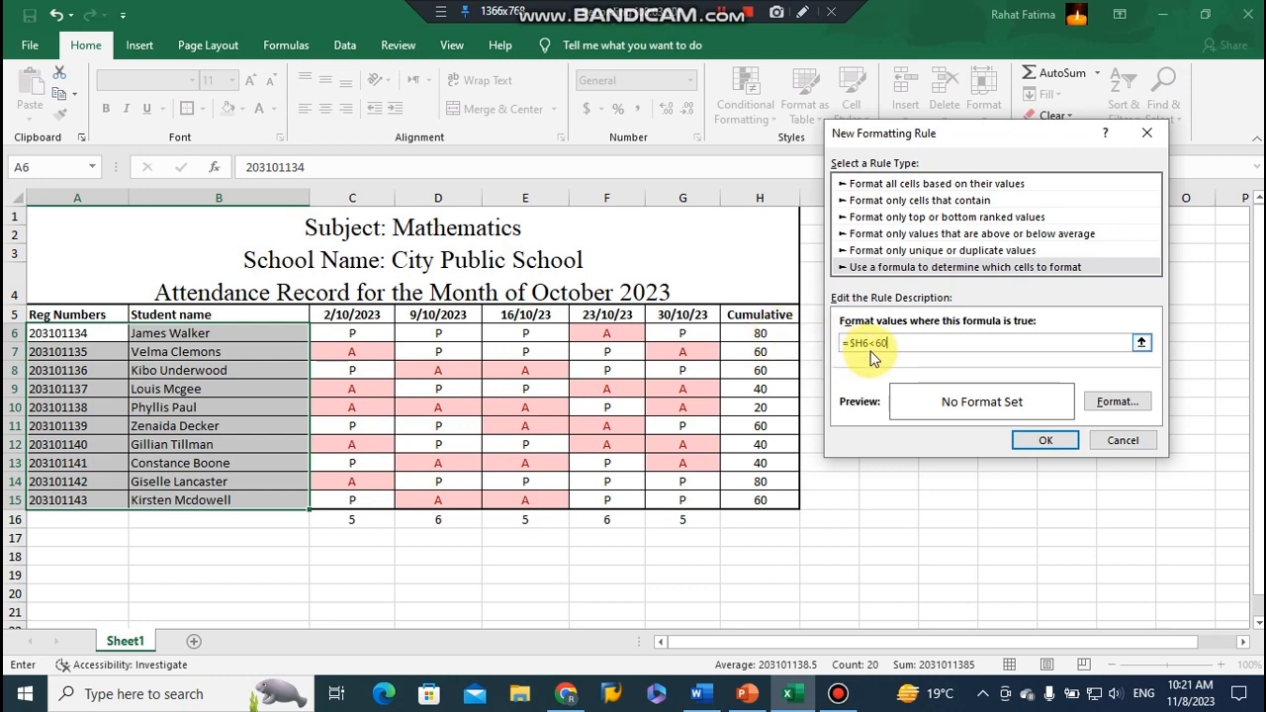
# Step: Give the rule an orange background fill and apply it to the selected student cells
pyautogui.click(1115, 401)
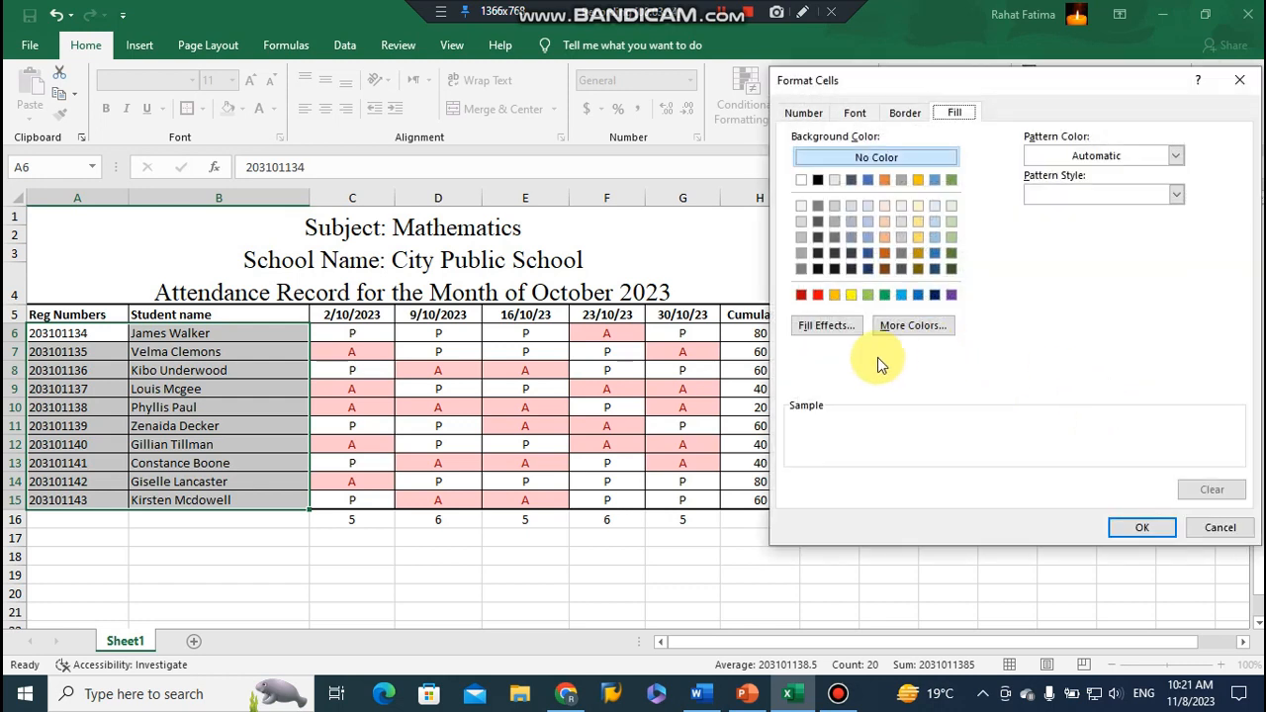
pyautogui.click(835, 294)
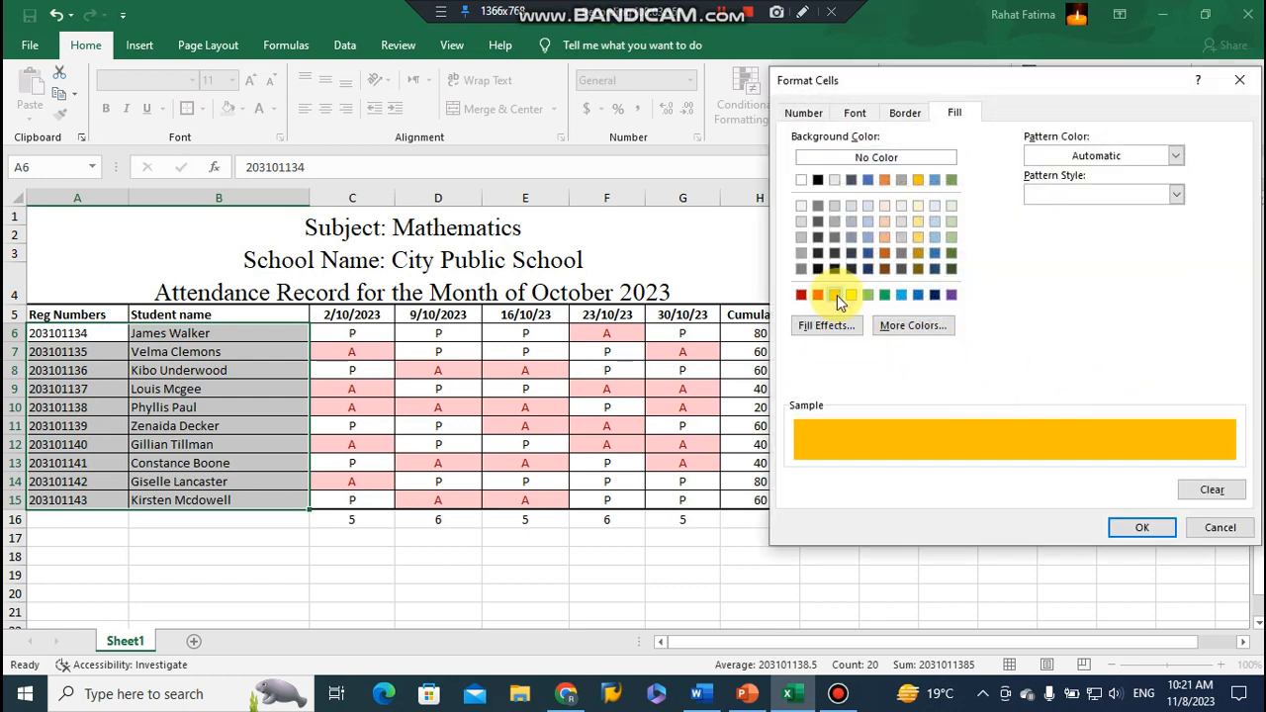
pyautogui.click(1142, 527)
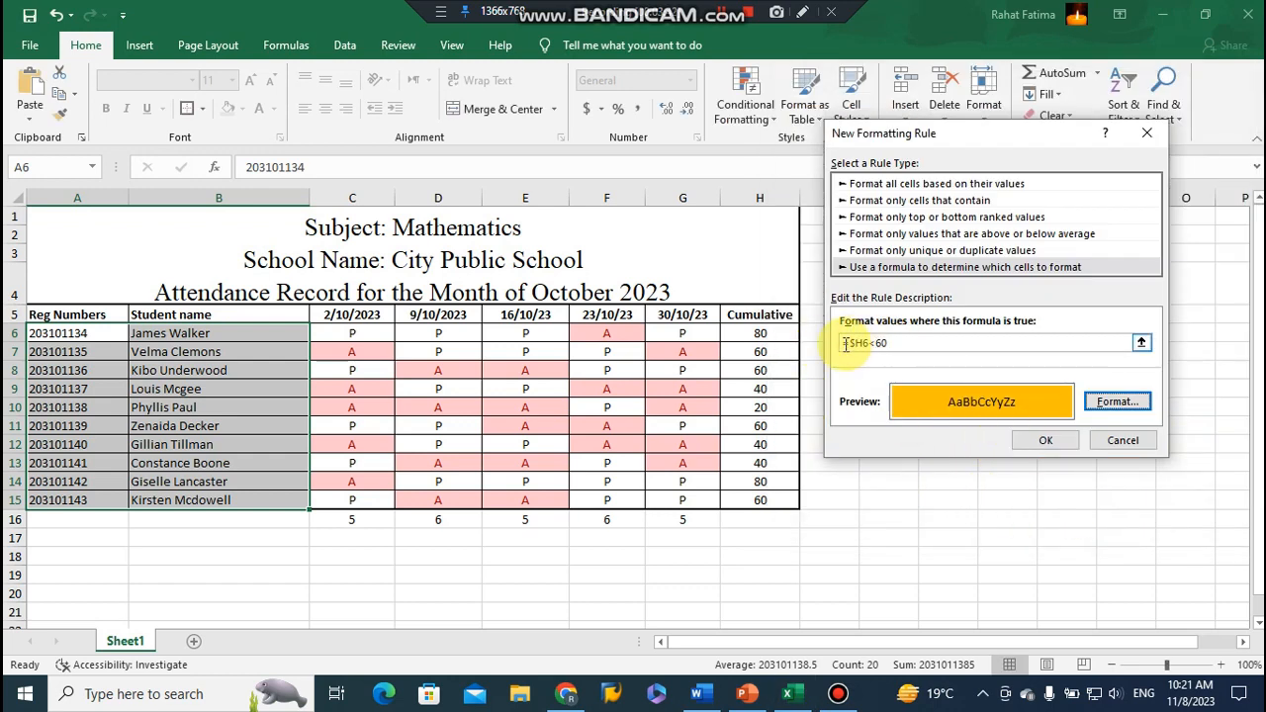
pyautogui.click(1041, 445)
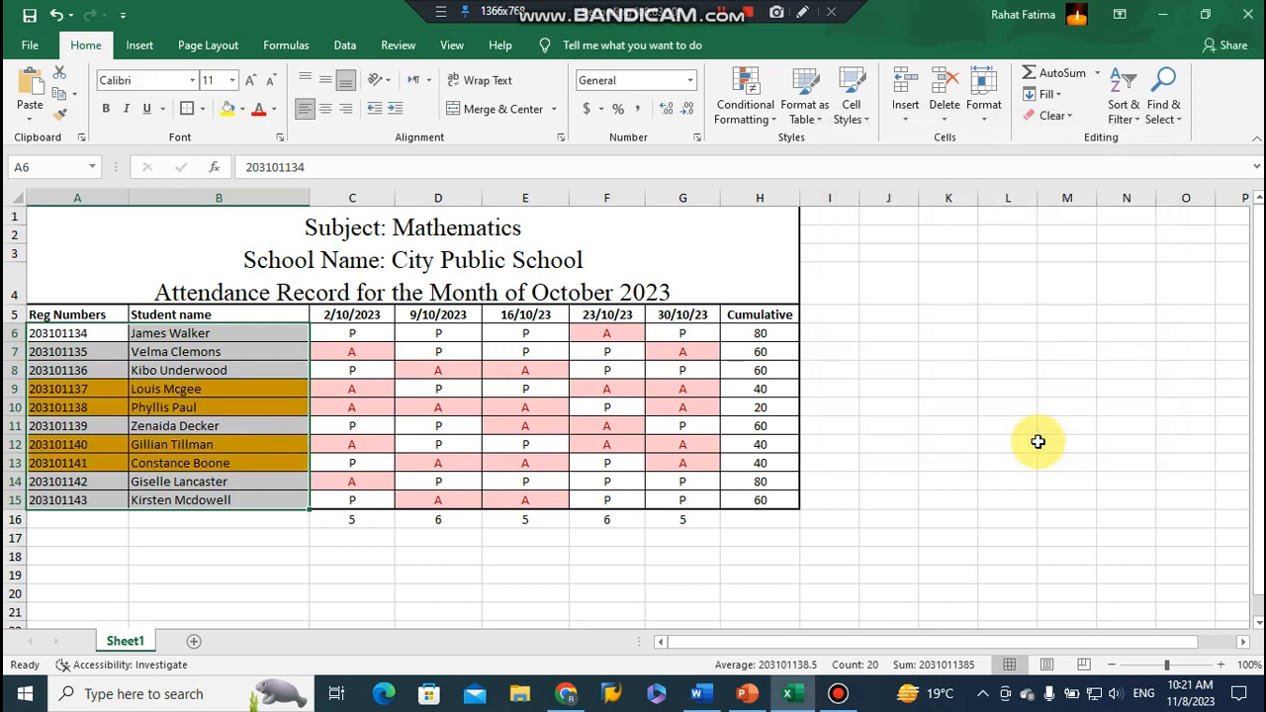
pyautogui.moveTo(1037, 441); pyautogui.dragTo(1028, 442)
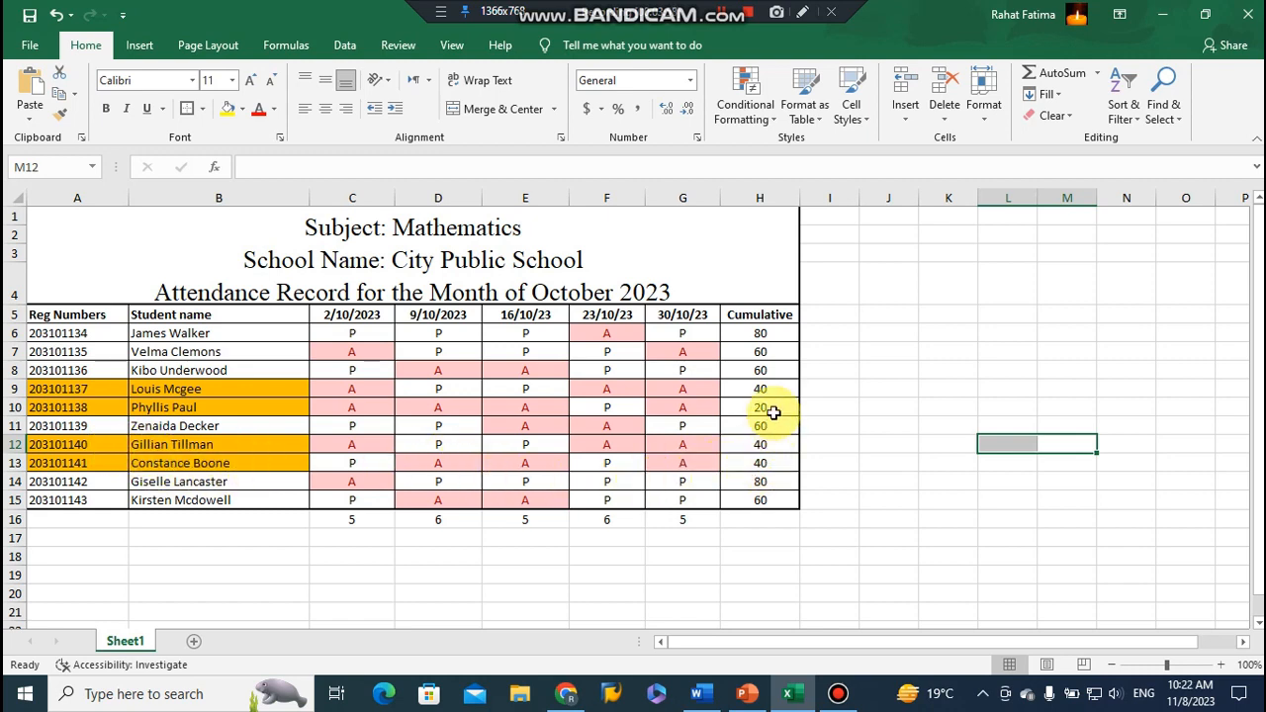
# Step: Check the cumulative values in column H against the highlighted and unhighlighted student rows
pyautogui.click(233, 391)
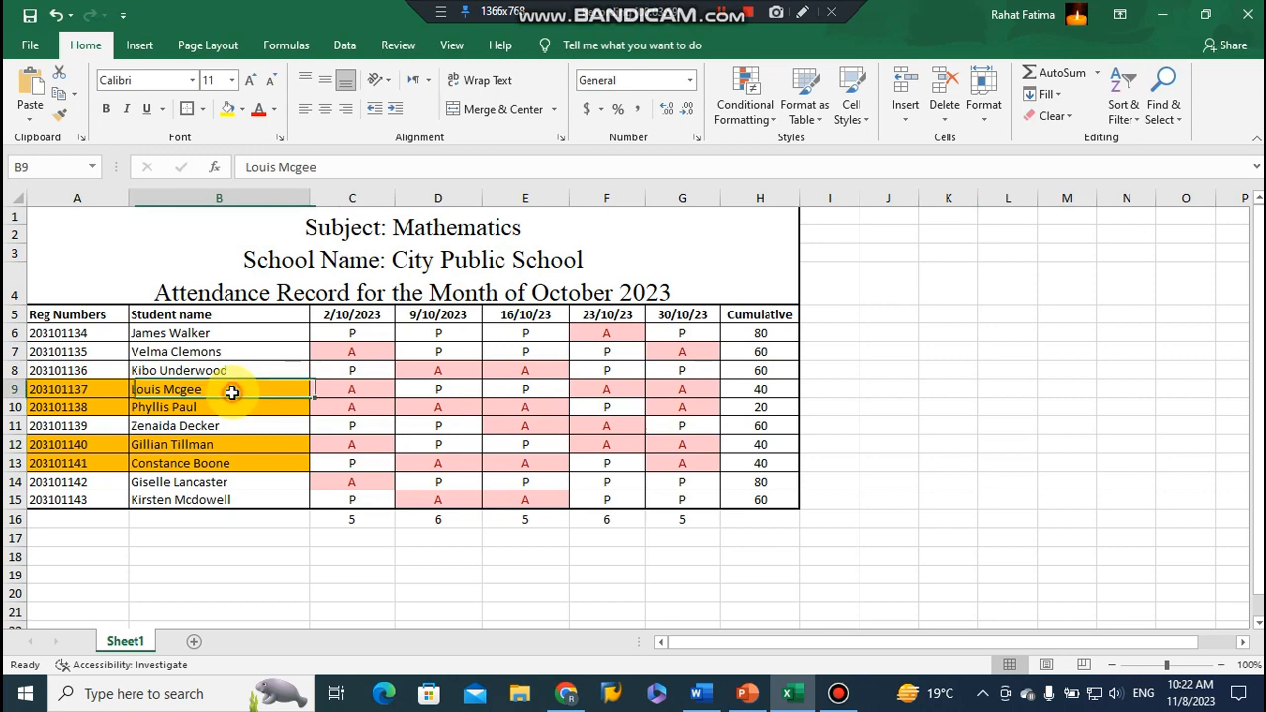
pyautogui.click(759, 388)
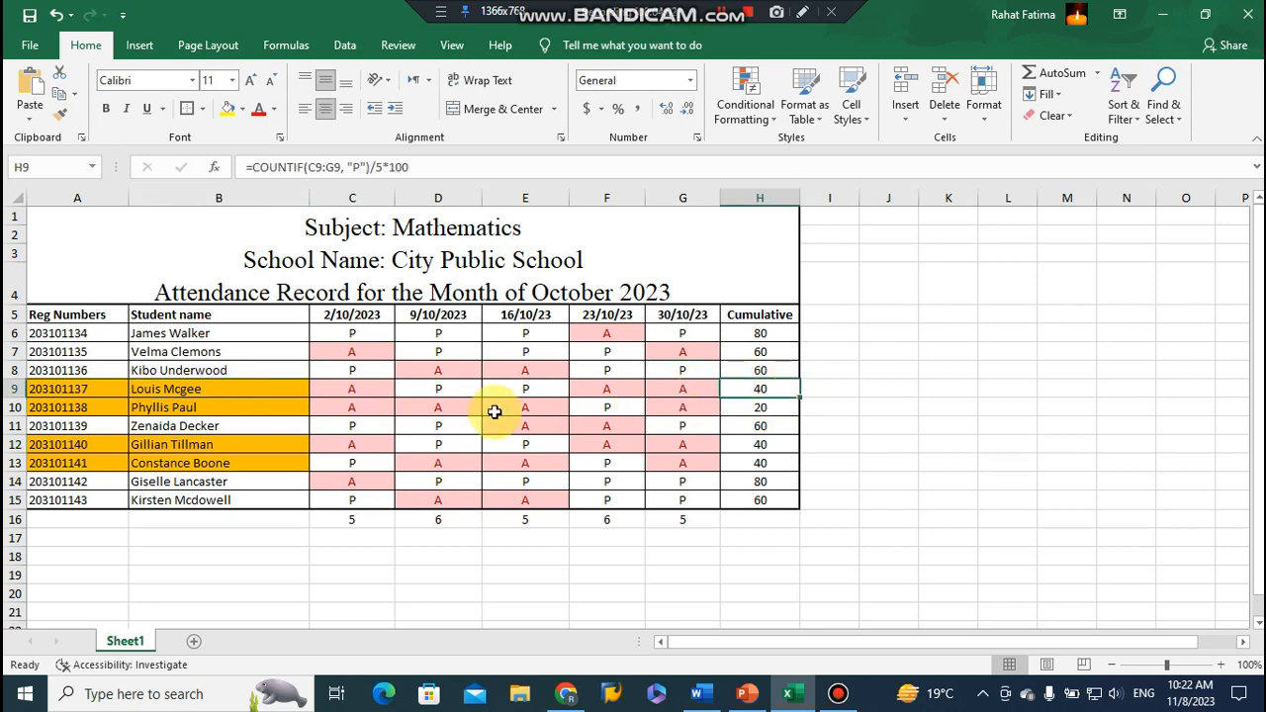
pyautogui.click(780, 407)
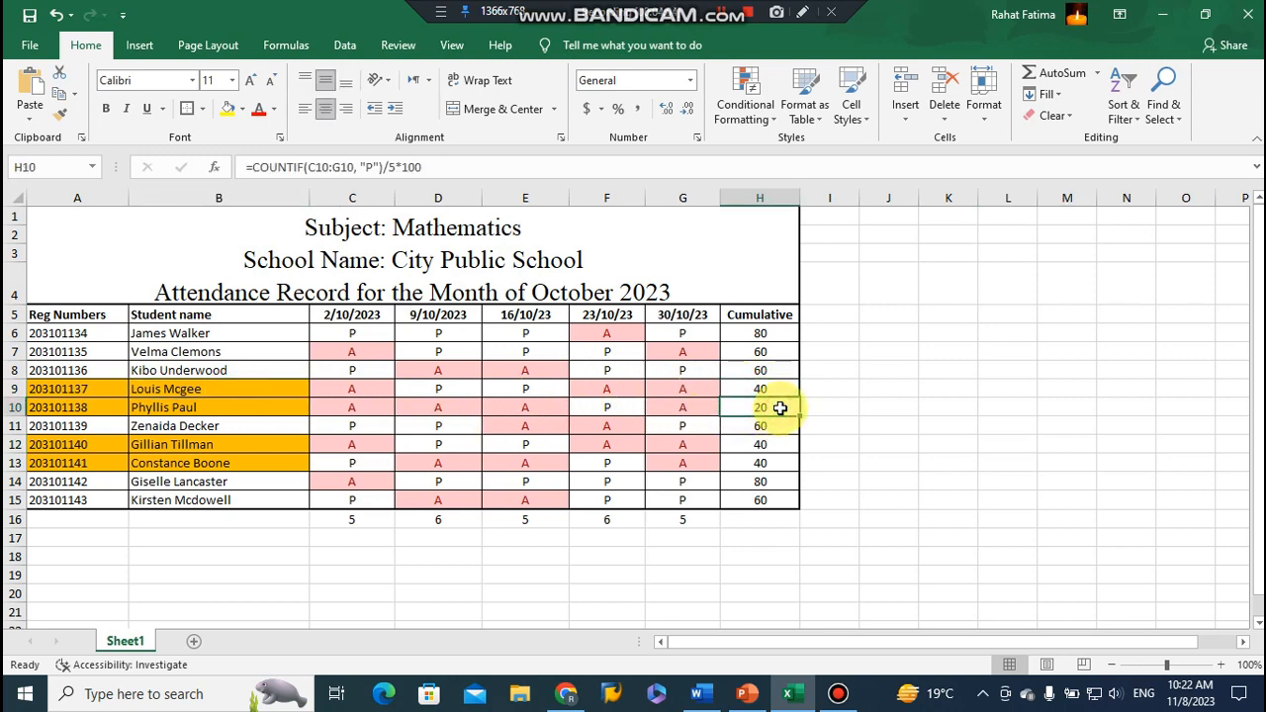
pyautogui.click(776, 446)
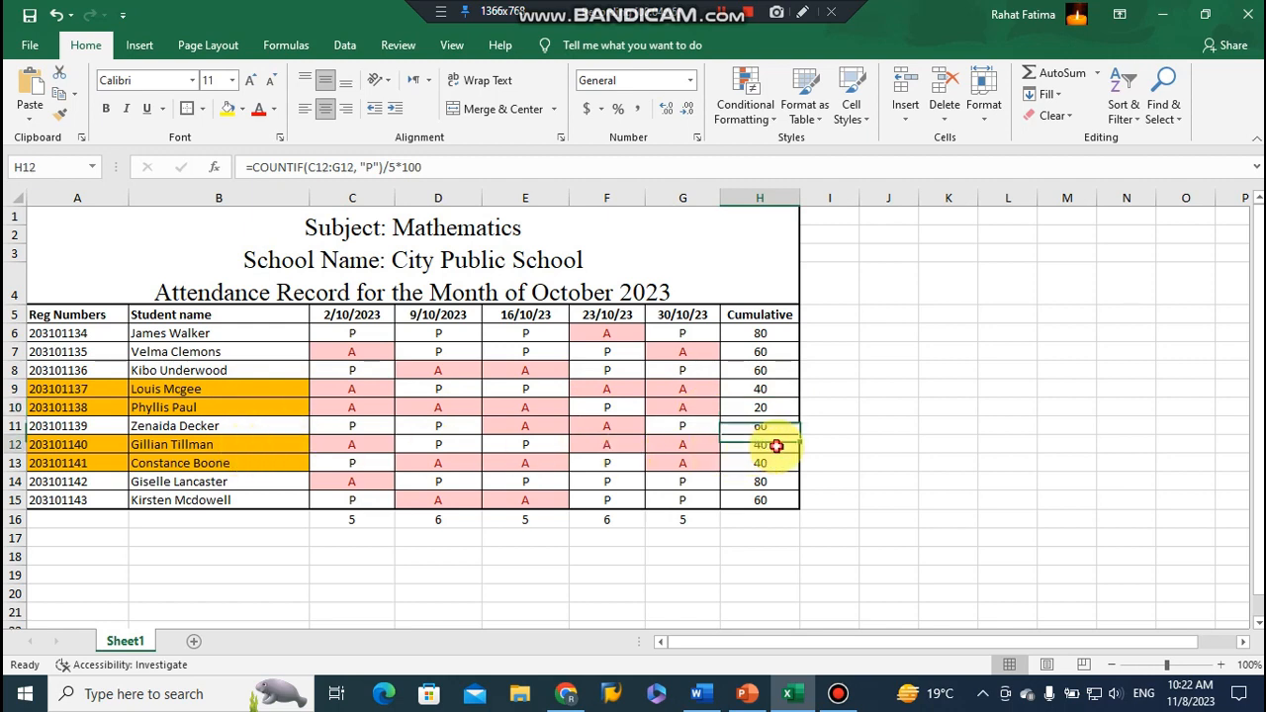
pyautogui.click(786, 464)
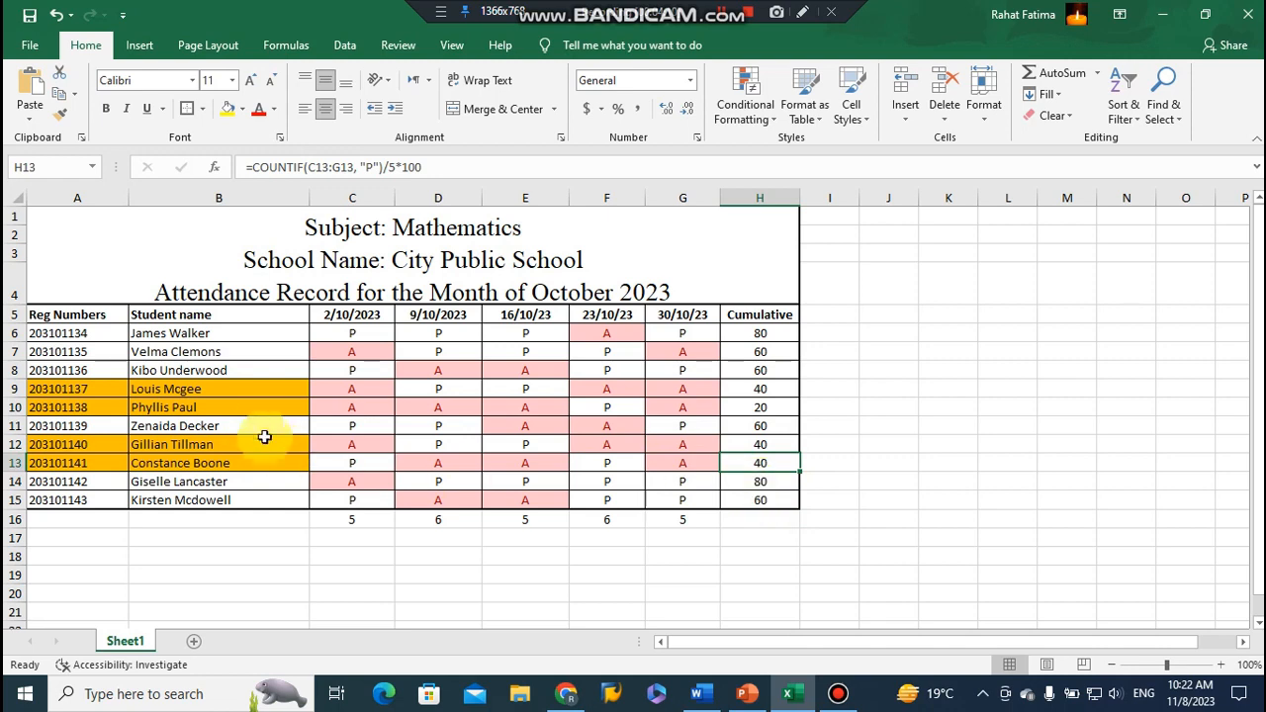
pyautogui.click(776, 427)
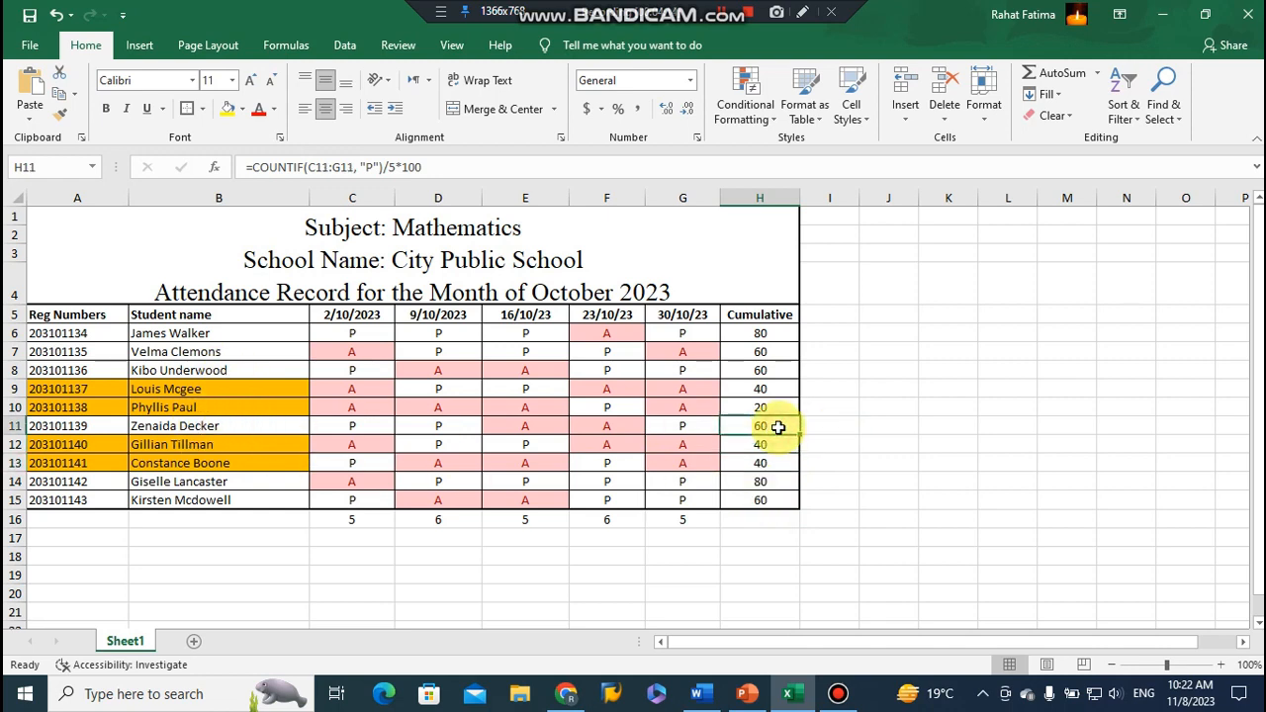
pyautogui.click(778, 369)
pyautogui.click(777, 351)
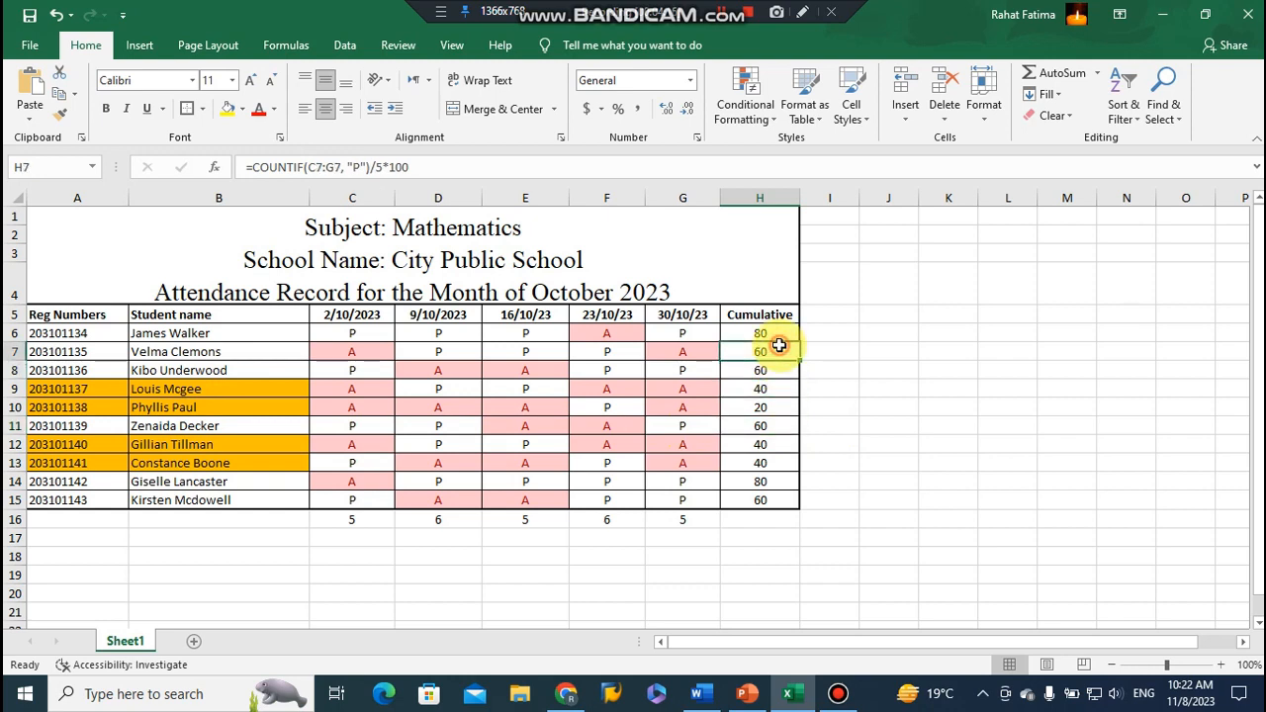
pyautogui.click(777, 333)
pyautogui.click(782, 496)
pyautogui.click(772, 480)
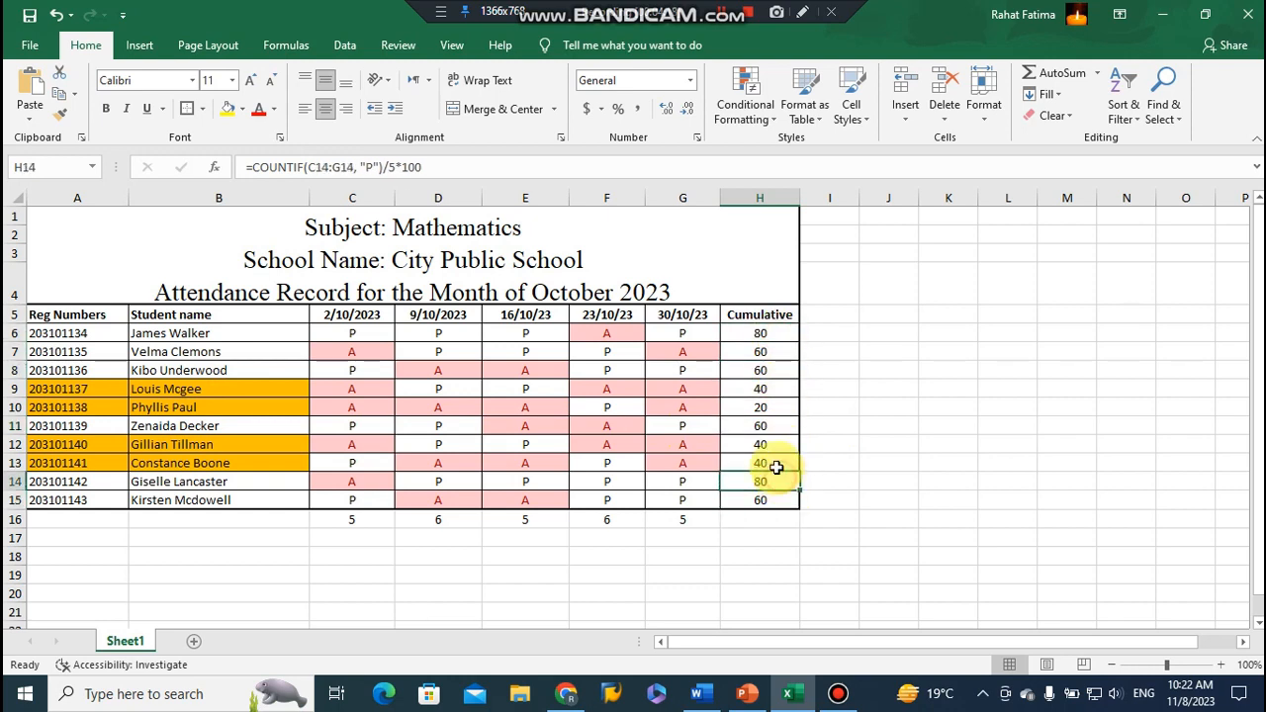
pyautogui.click(774, 462)
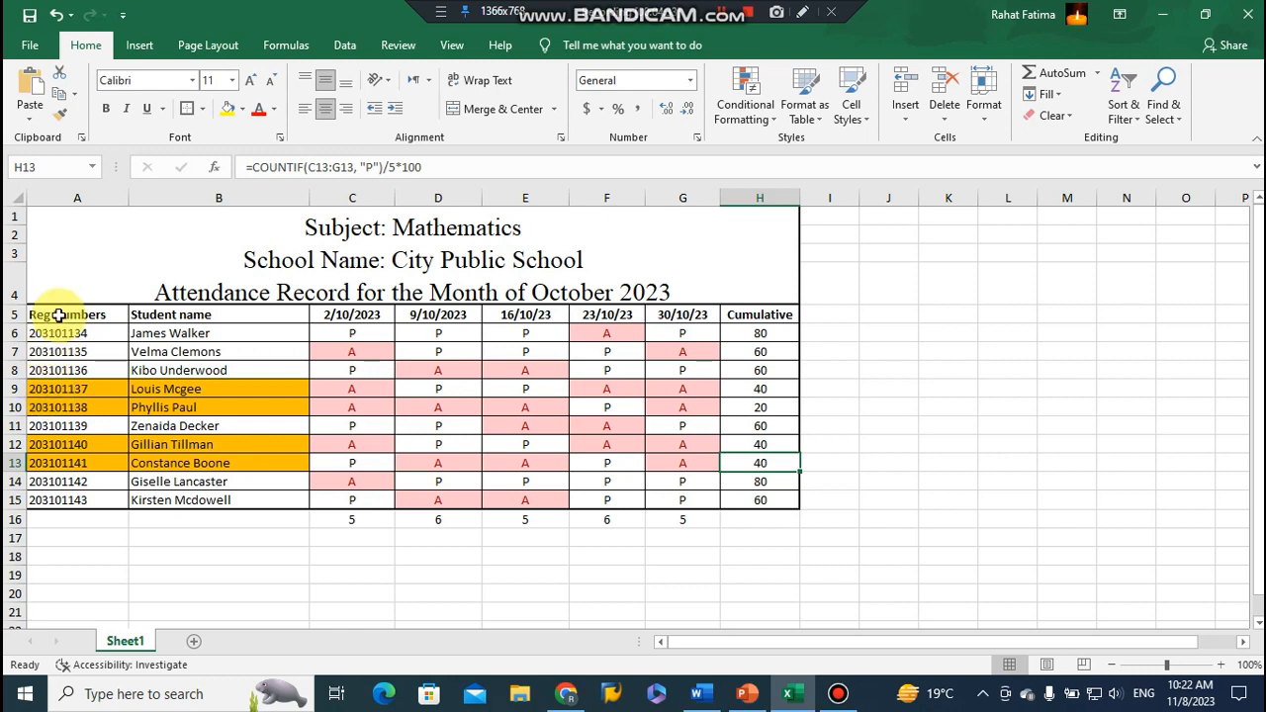
# Step: Clear the conditional formatting rules from the registration number and student name cells A5:B15
pyautogui.moveTo(60, 314); pyautogui.dragTo(226, 502)
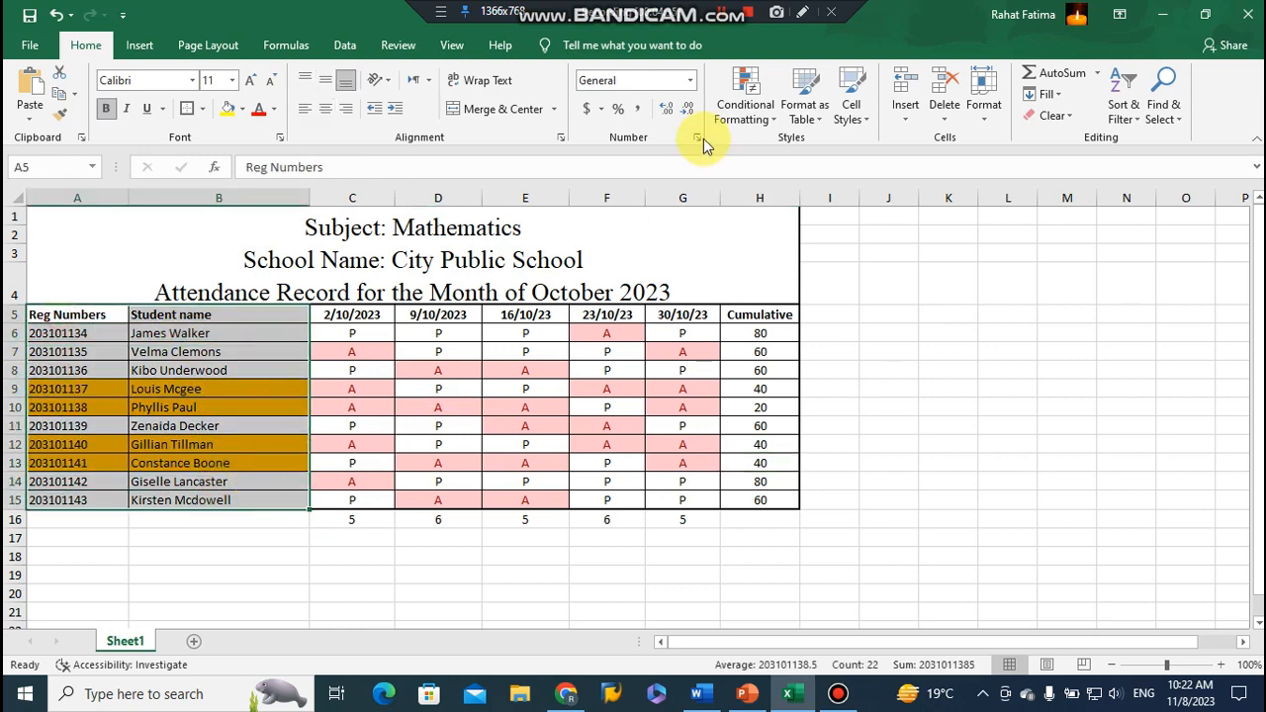
pyautogui.click(744, 104)
pyautogui.moveTo(757, 368)
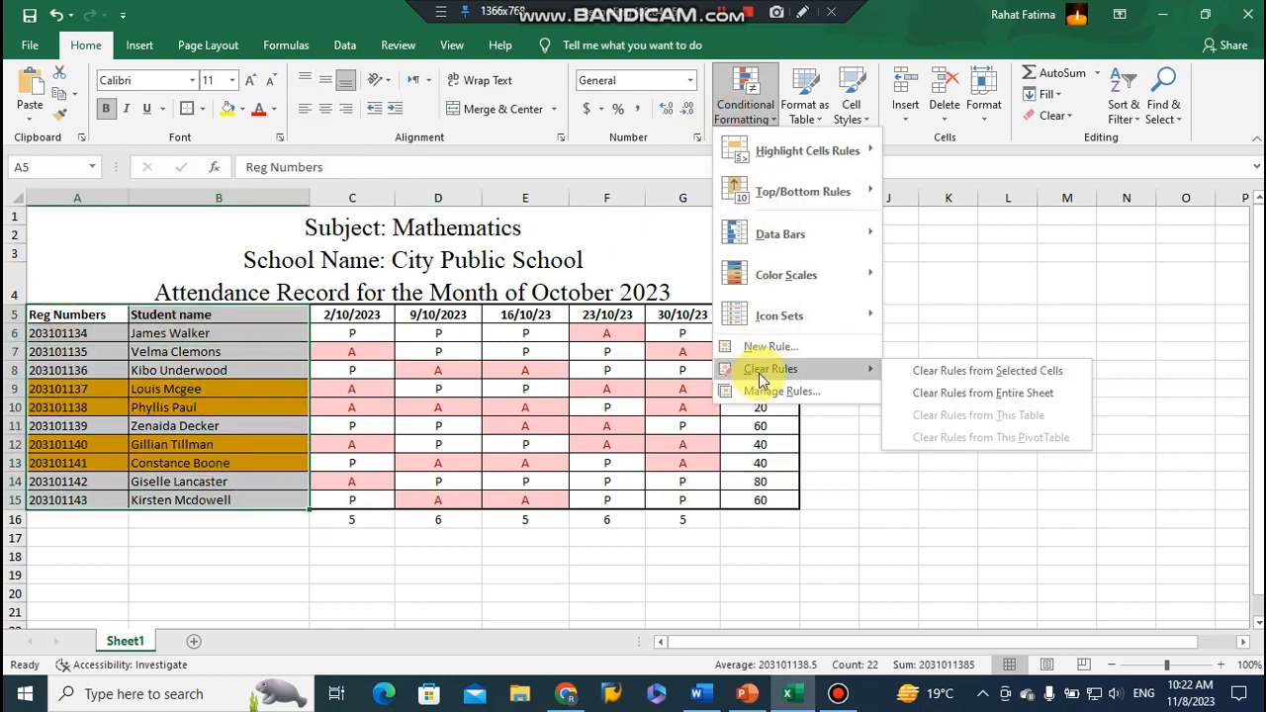
pyautogui.click(923, 368)
pyautogui.click(964, 464)
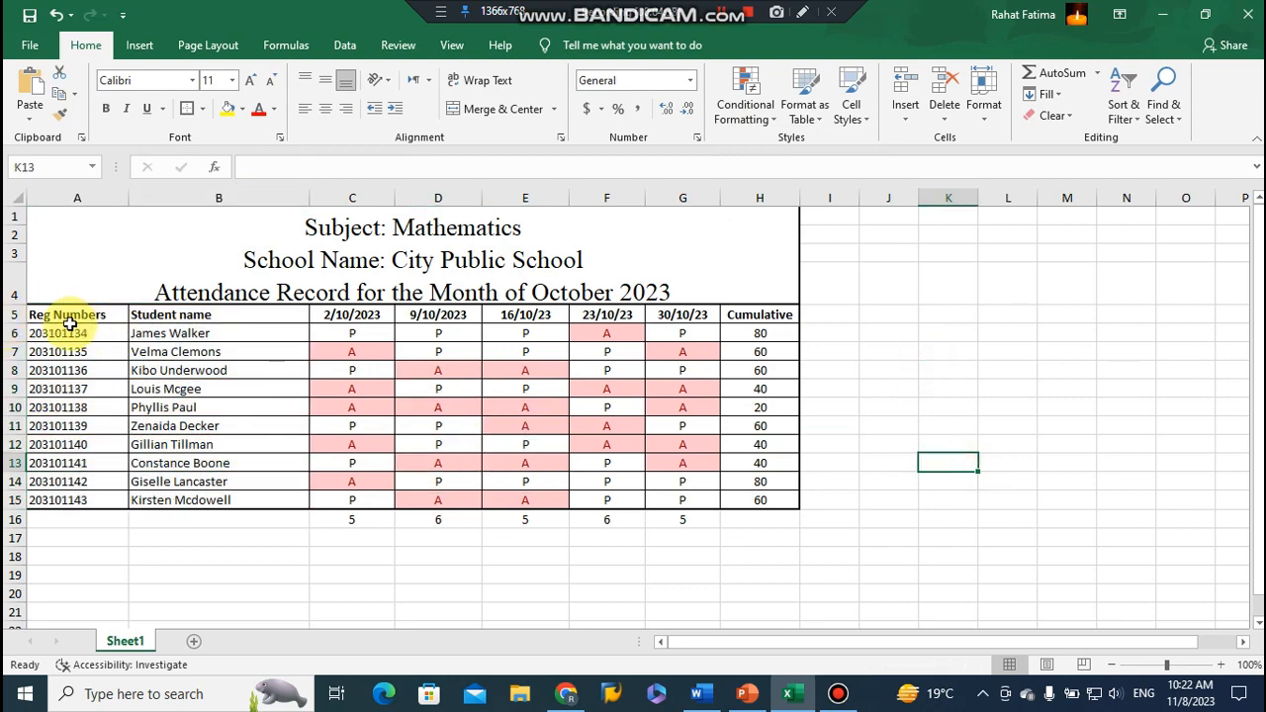
# Step: Start a new conditional formatting rule for A6:H15 that uses a formula to determine which cells to format
pyautogui.moveTo(61, 333); pyautogui.dragTo(768, 497)
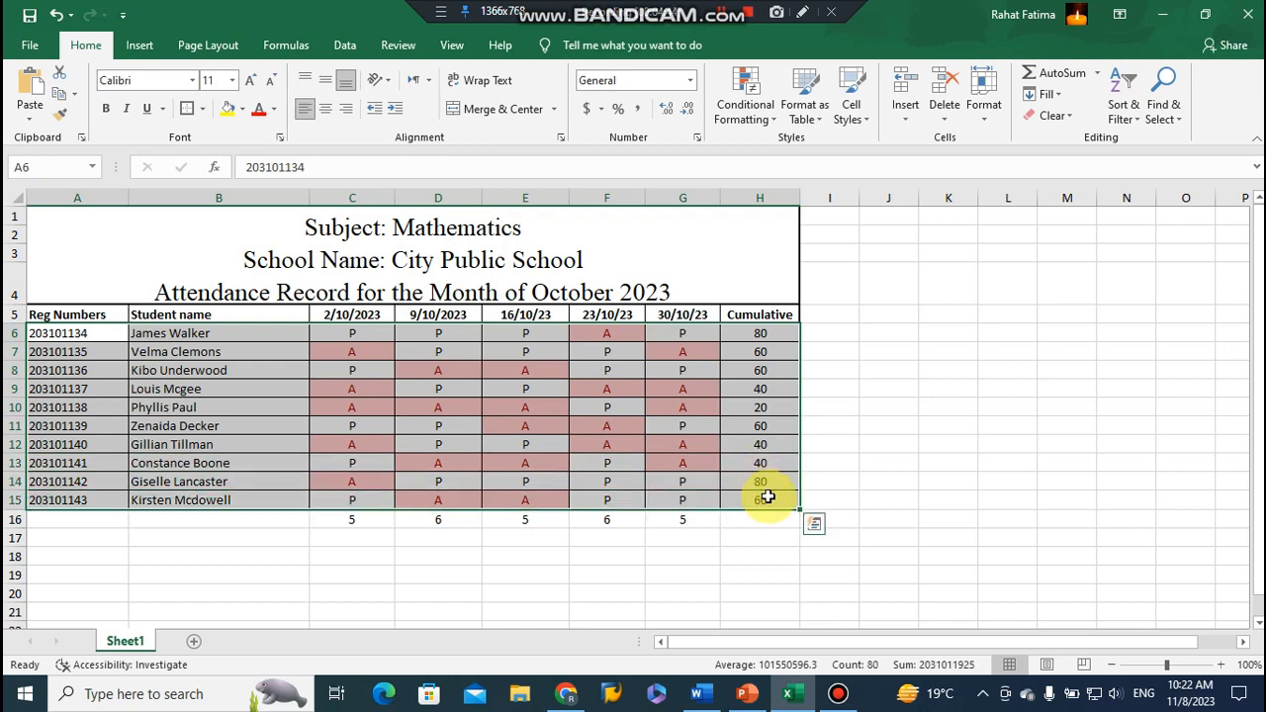
pyautogui.click(750, 117)
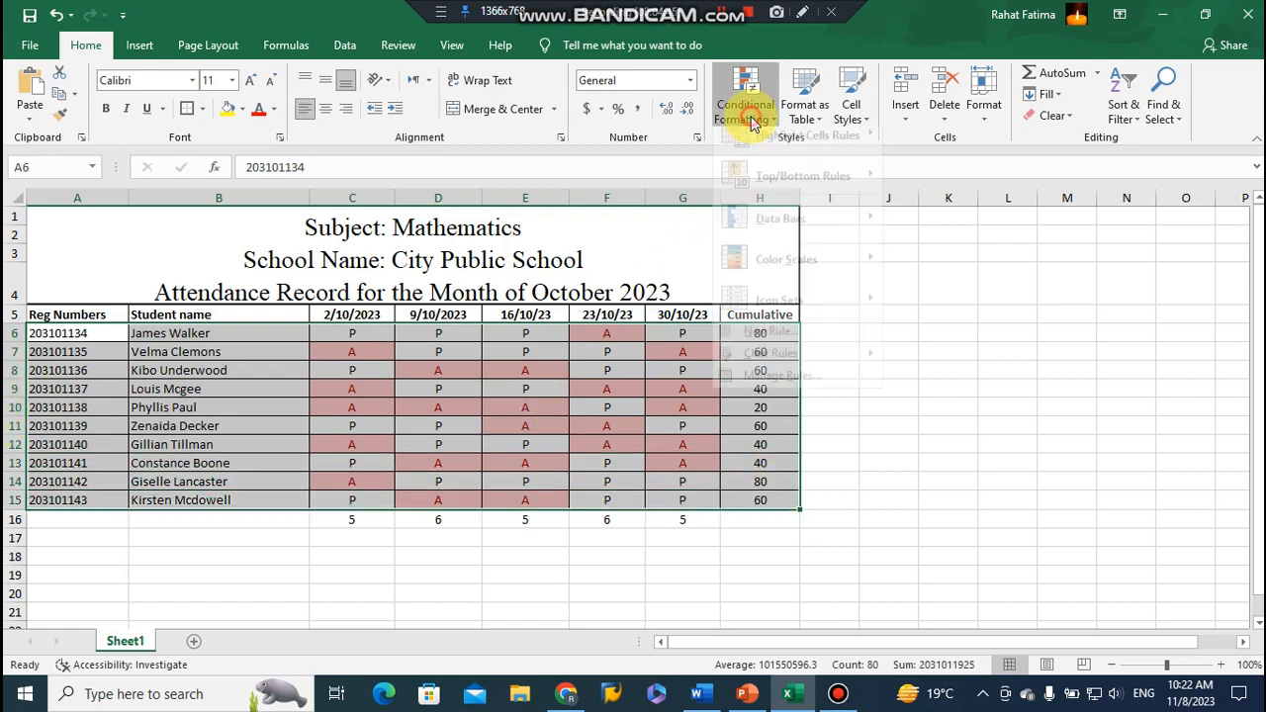
pyautogui.click(742, 344)
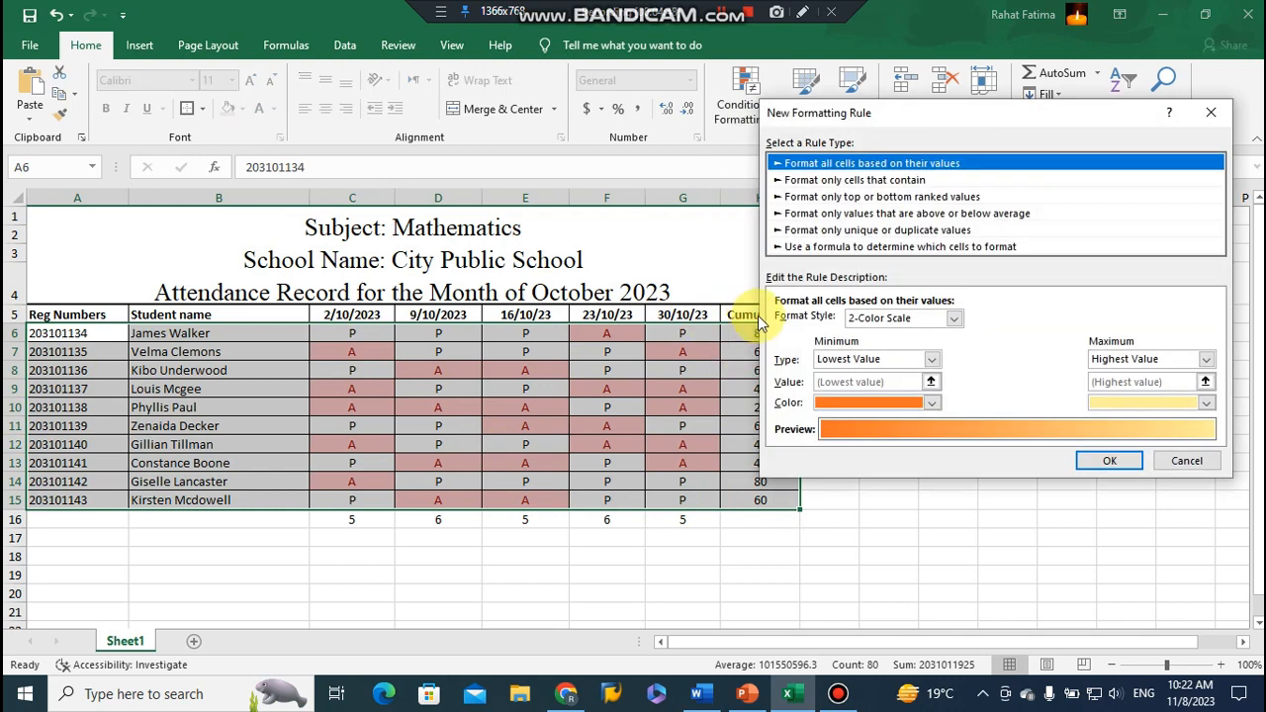
pyautogui.click(906, 247)
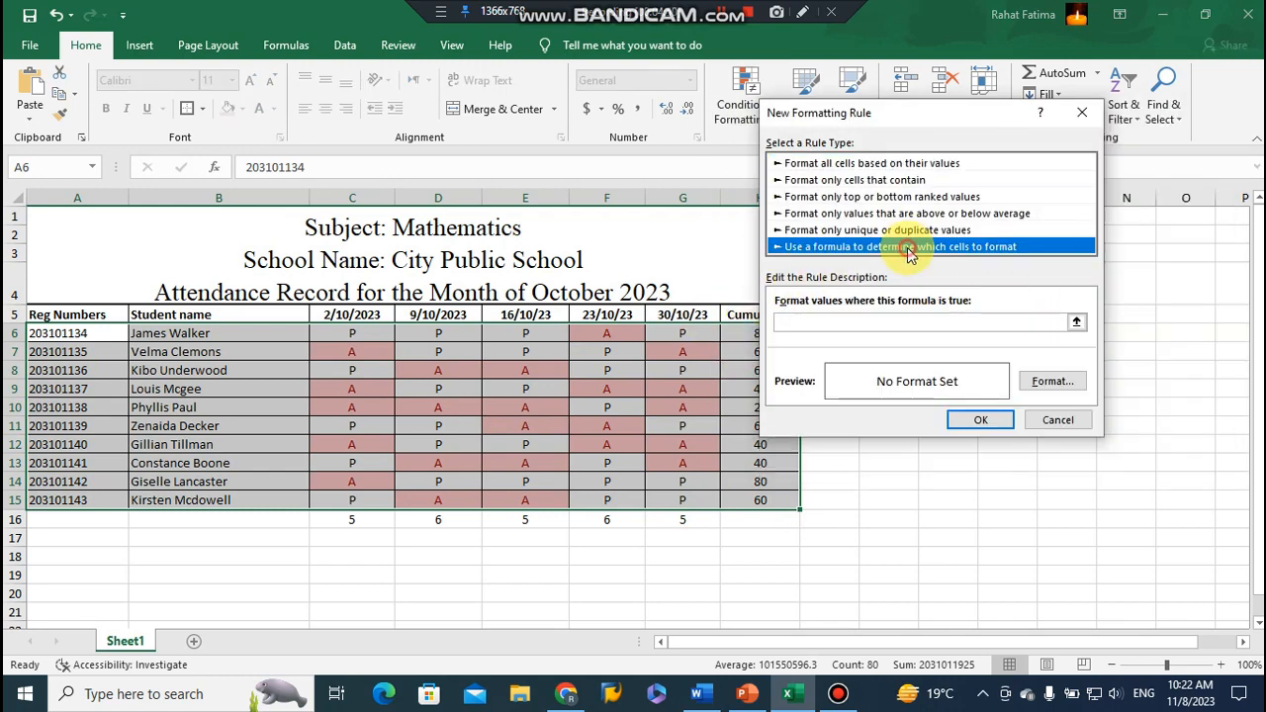
# Step: Enter =$H6<60 as the formula so the rule tests the cumulative attendance in each full row
pyautogui.click(855, 319)
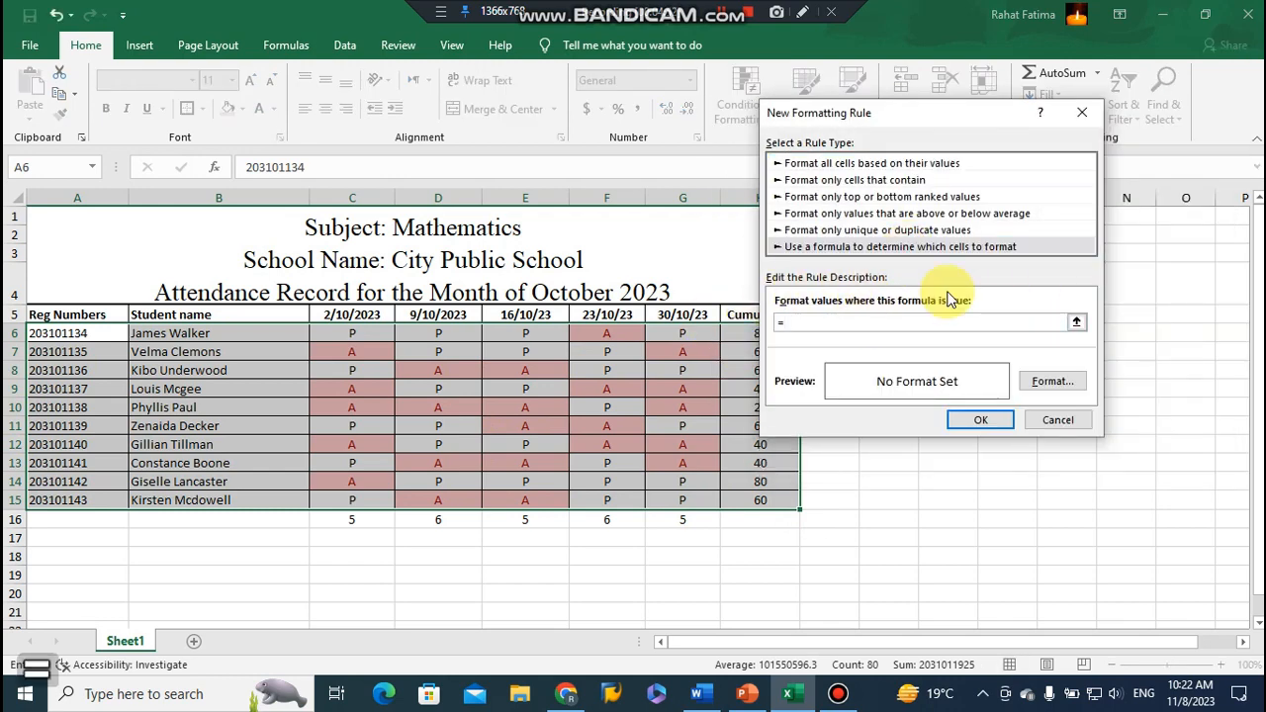
pyautogui.write('=$H')
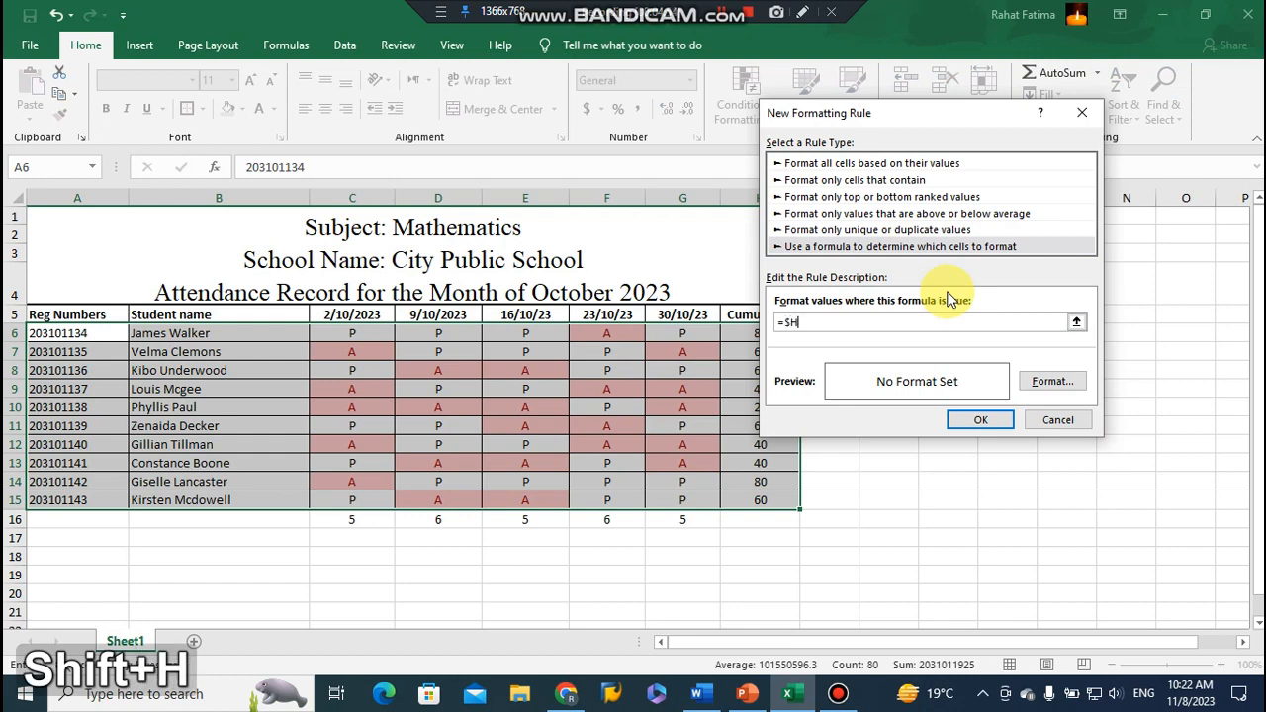
pyautogui.write('6<')
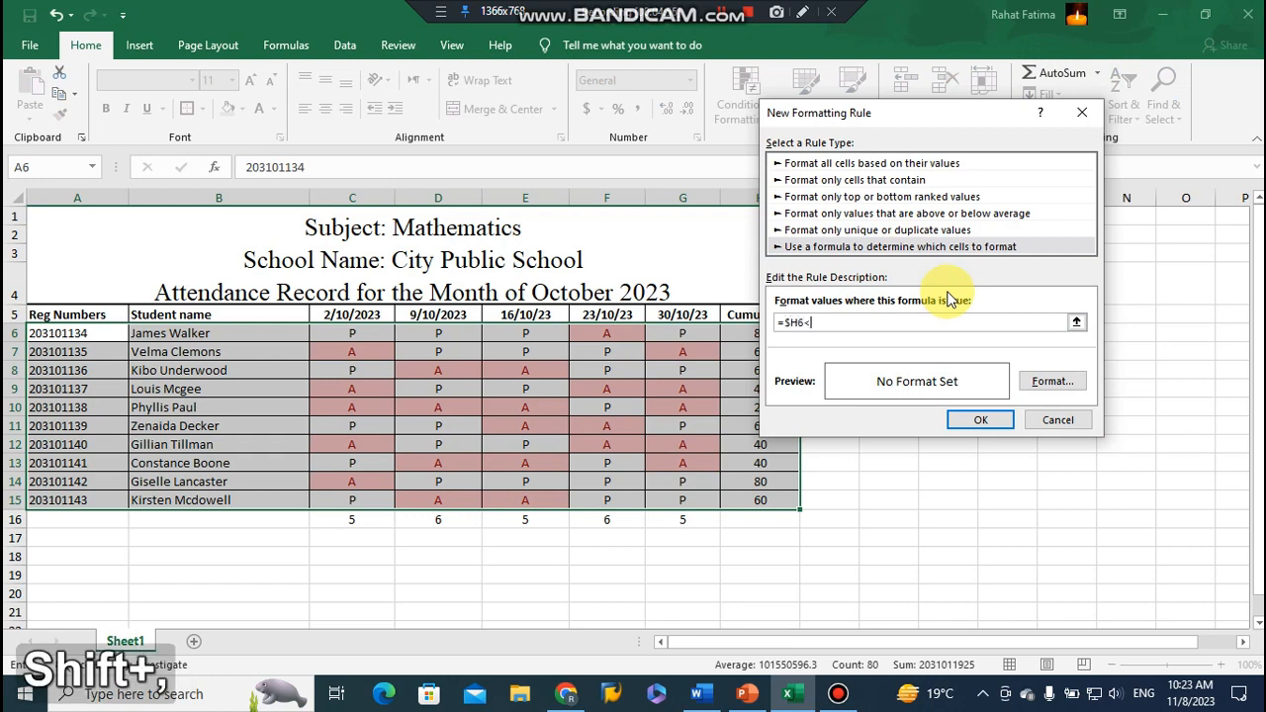
pyautogui.write('60')
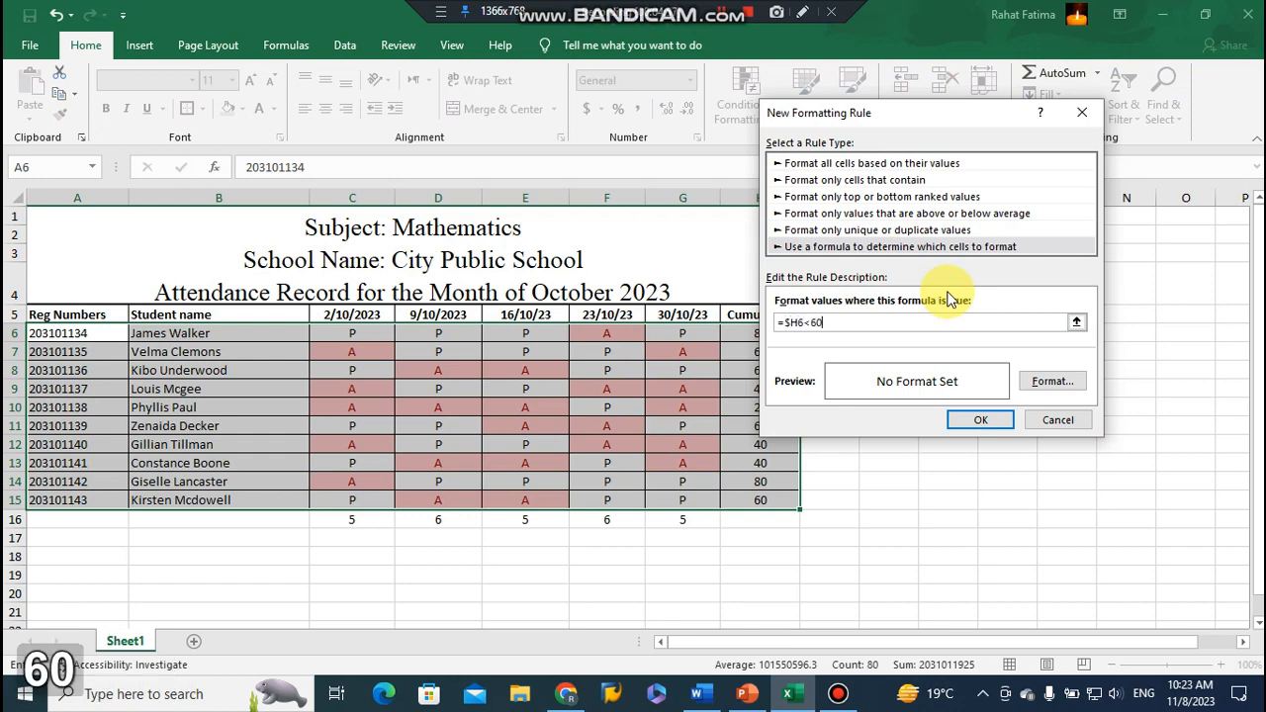
# Step: Give the rule an orange background fill and apply it to the full student rows
pyautogui.click(1052, 380)
pyautogui.click(810, 245)
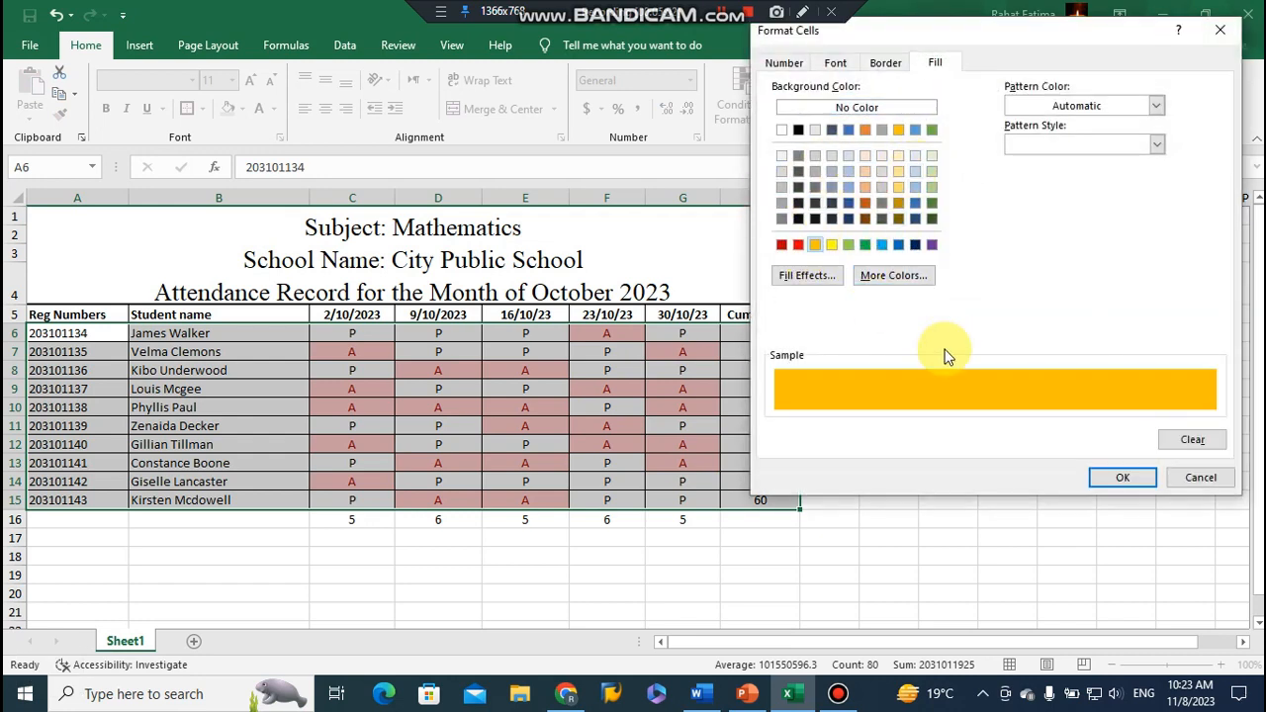
pyautogui.click(1119, 479)
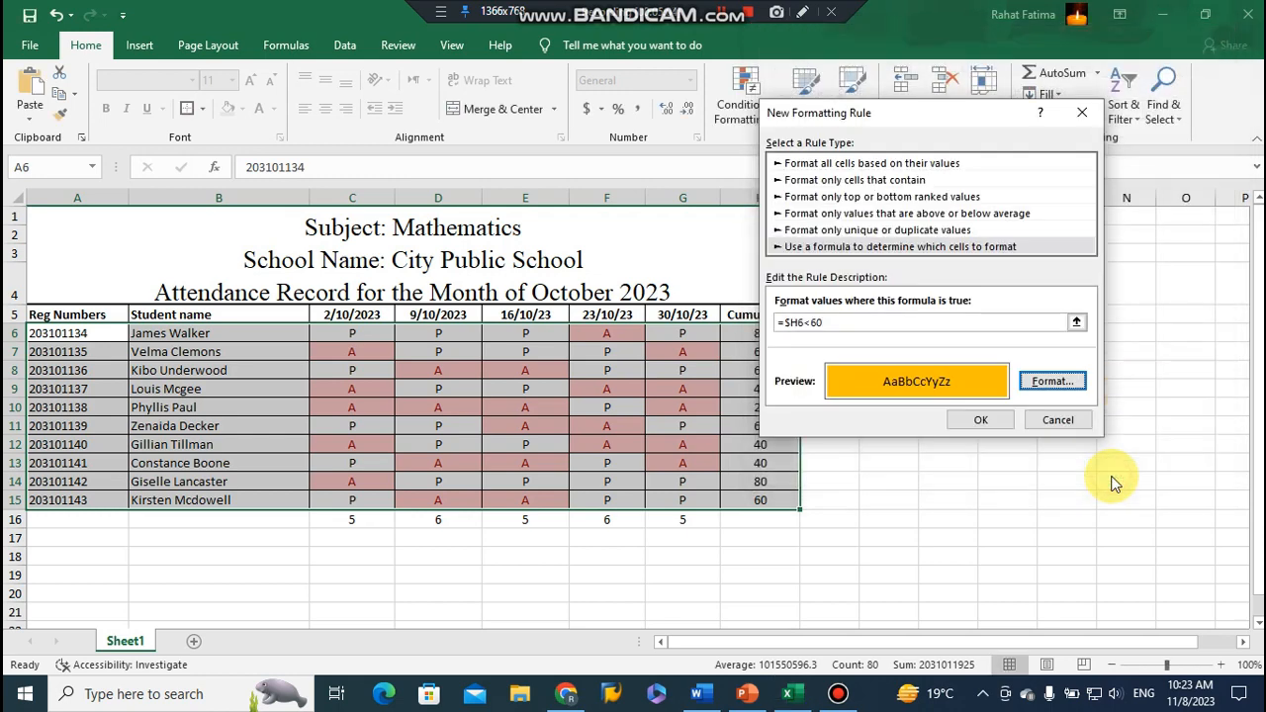
pyautogui.click(978, 421)
pyautogui.click(1060, 481)
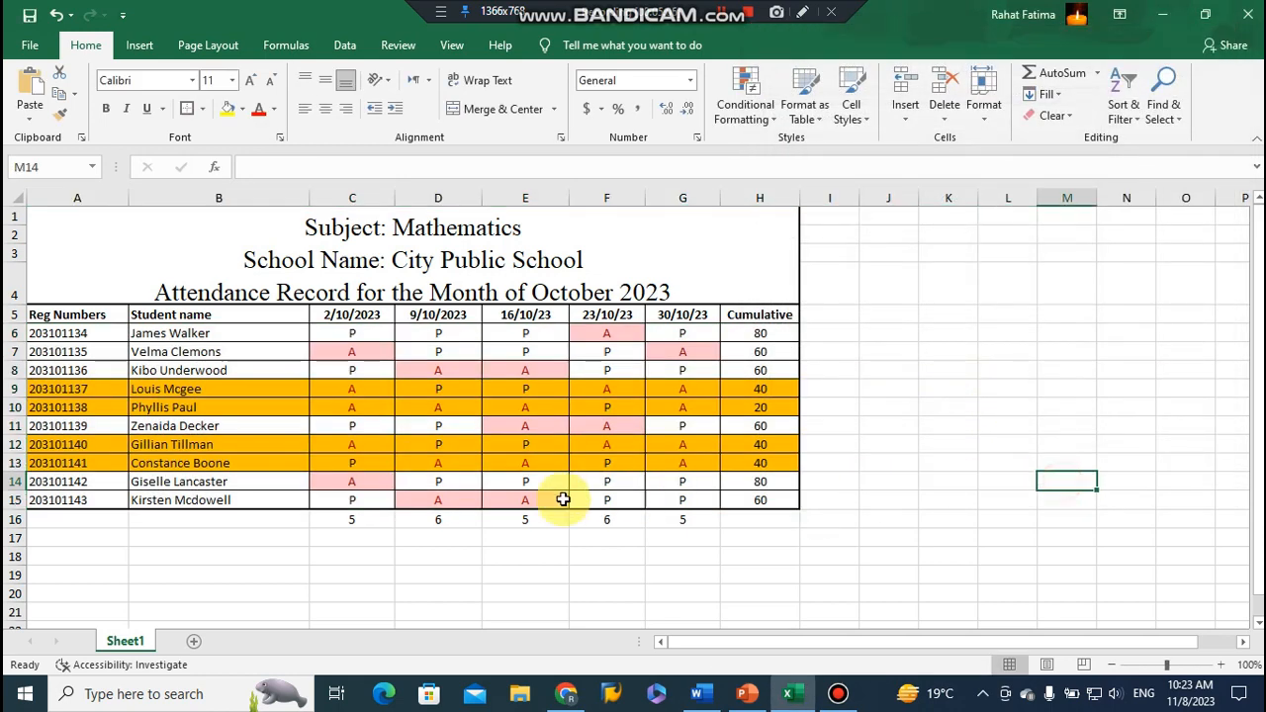